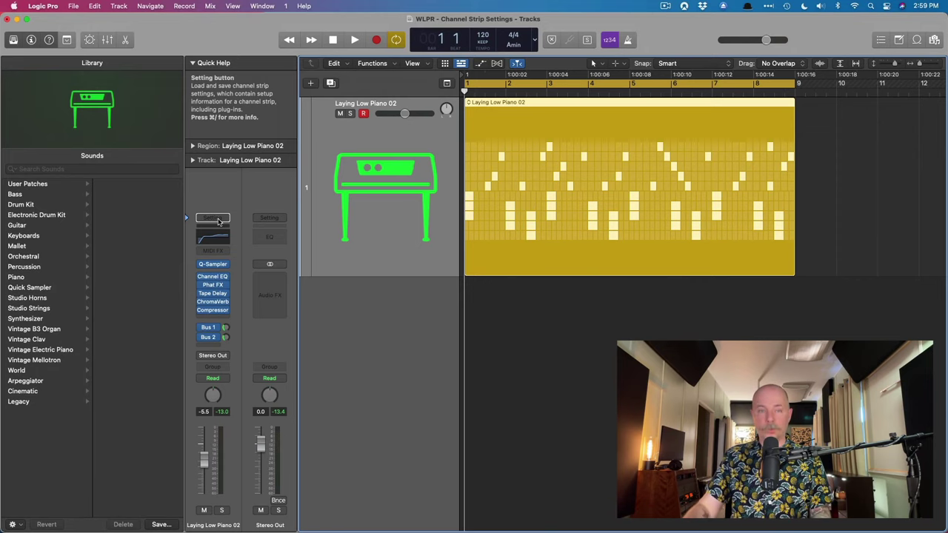
# In the mixer, copy Tape Delay and ChromaVerb onto the Small Ambience aux, then undo both
pyautogui.press('x')
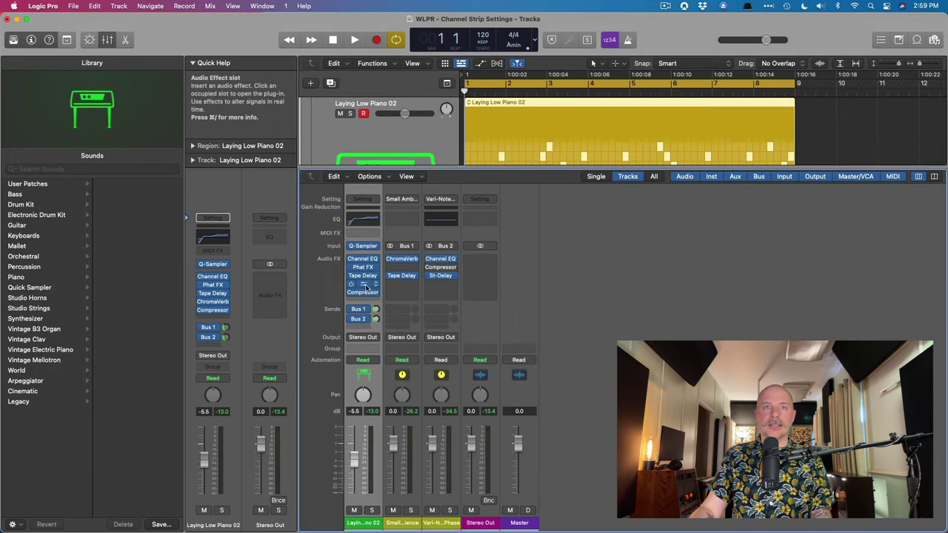
pyautogui.moveTo(362, 280); pyautogui.dragTo(402, 280)
pyautogui.press('super+z')
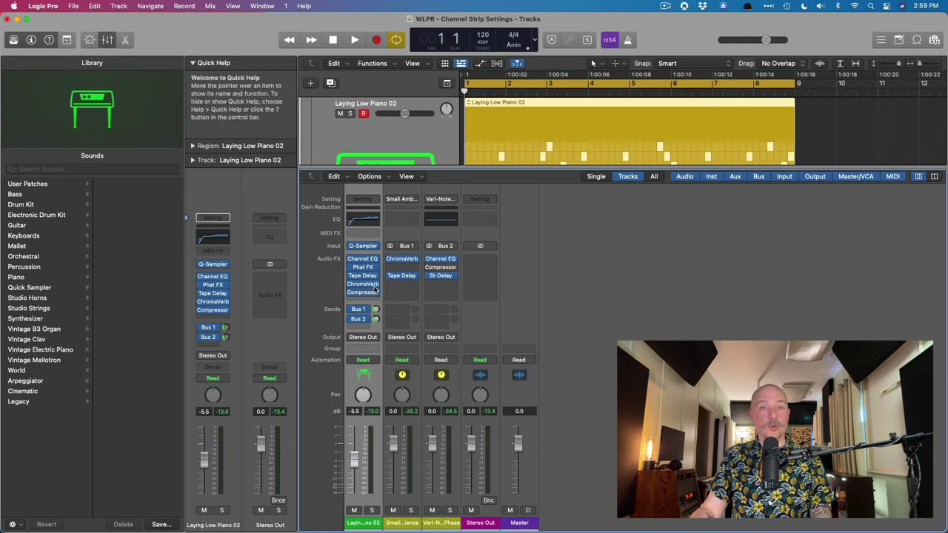
pyautogui.press('super+z')
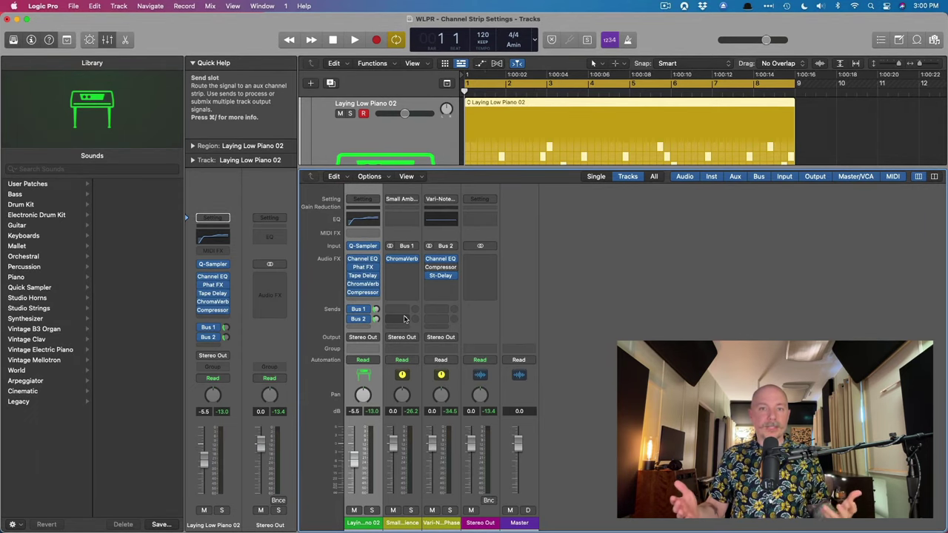
pyautogui.press('x')
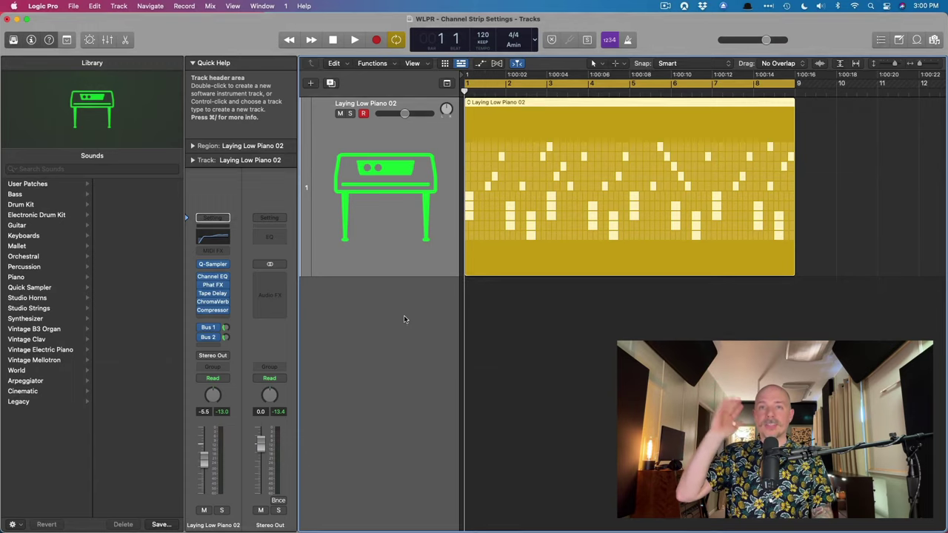
# Play the piano, inspect the Bus 1 and Bus 2 aux strips, and open its channel strip settings
pyautogui.press('space')
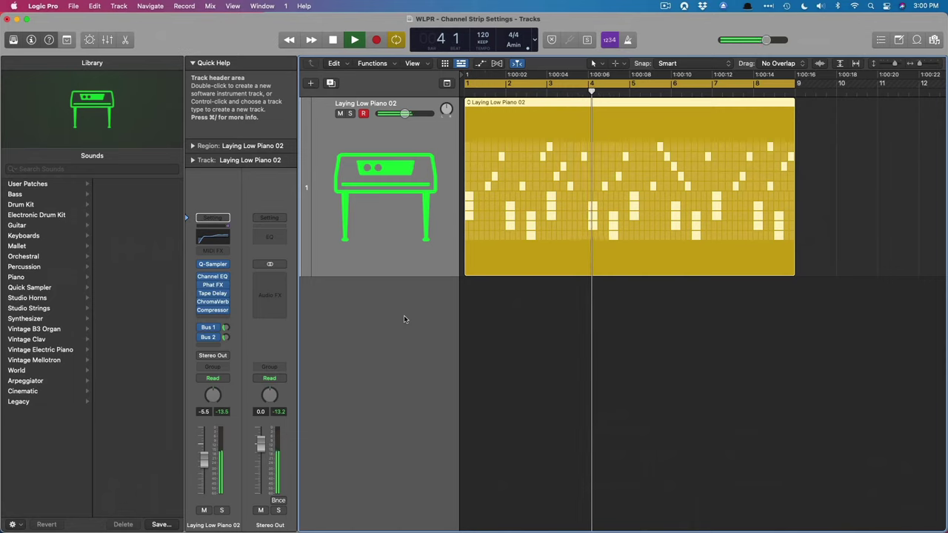
pyautogui.press('space')
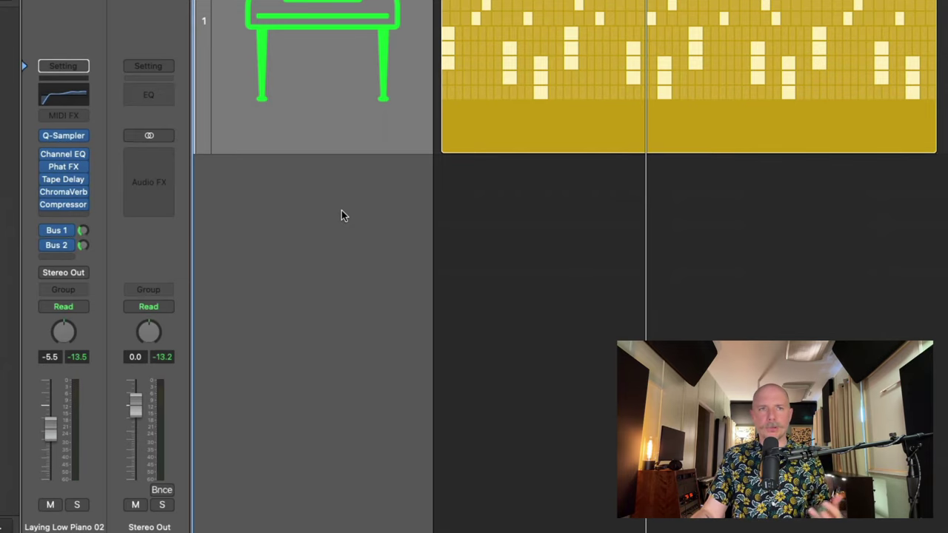
pyautogui.click(61, 231)
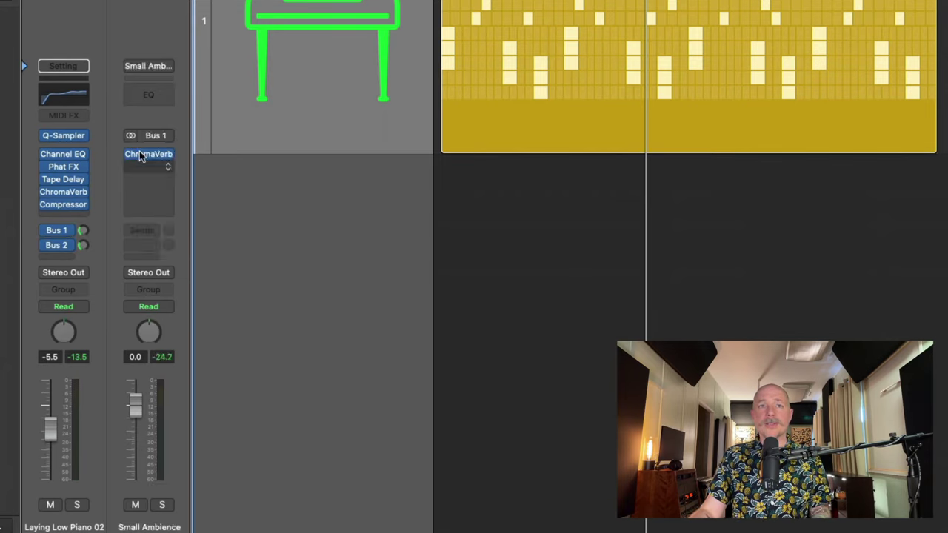
pyautogui.click(70, 244)
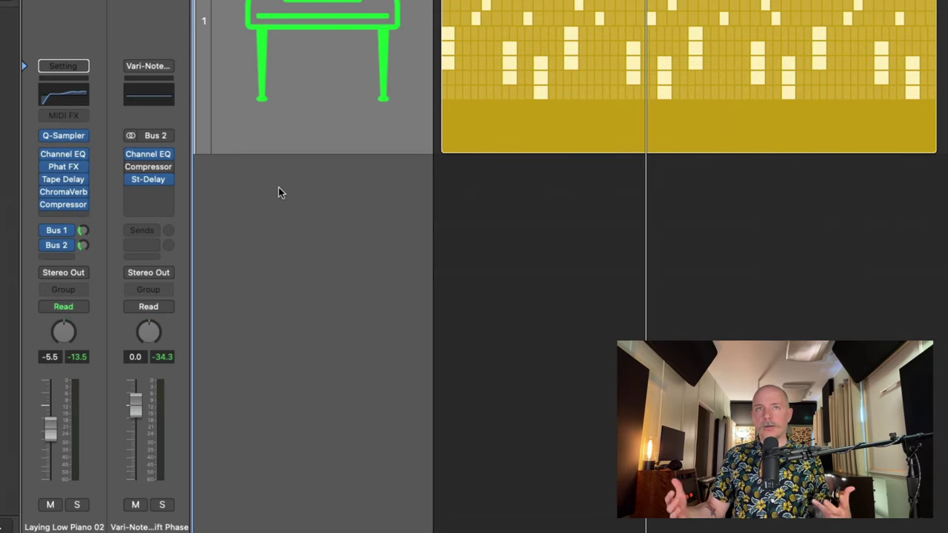
pyautogui.click(75, 65)
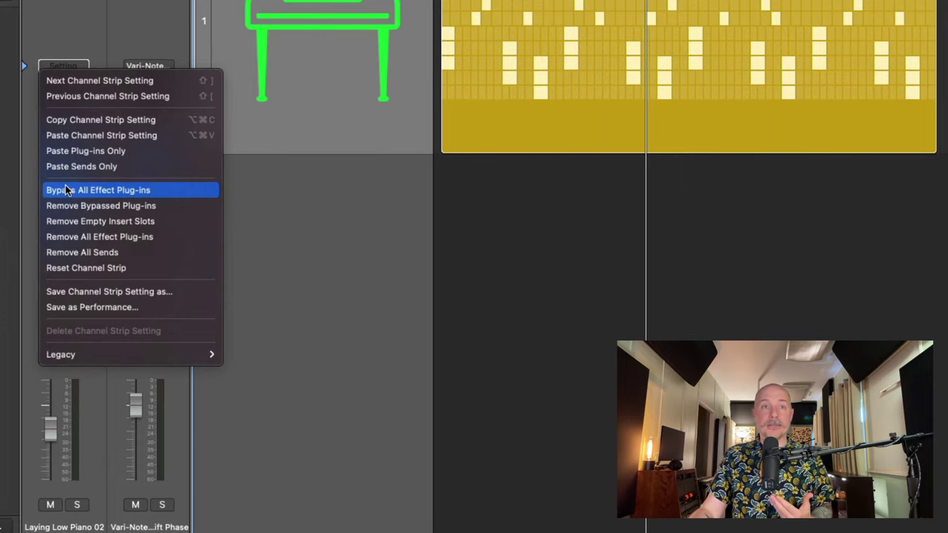
# Bypass all the piano's effect plug-ins, then re-enable them from the Setting menu
pyautogui.click(66, 187)
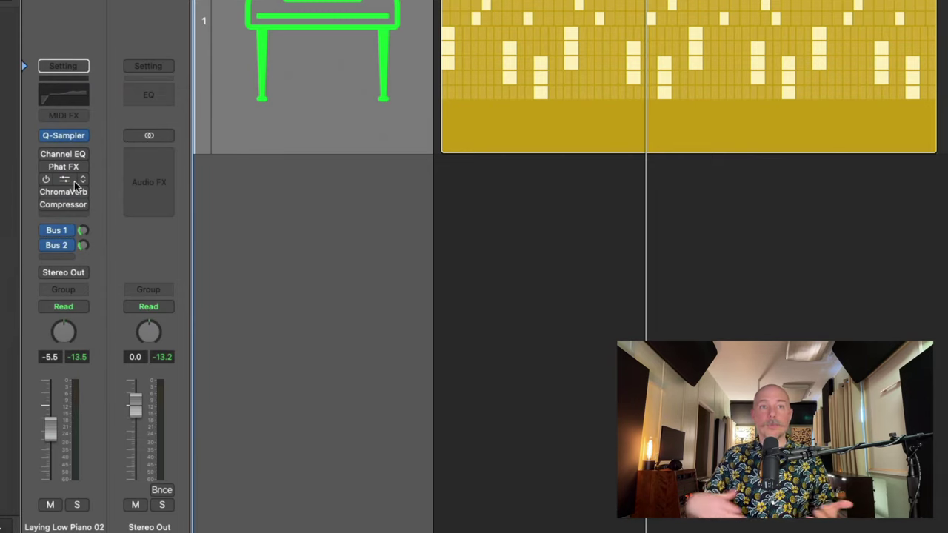
pyautogui.click(79, 67)
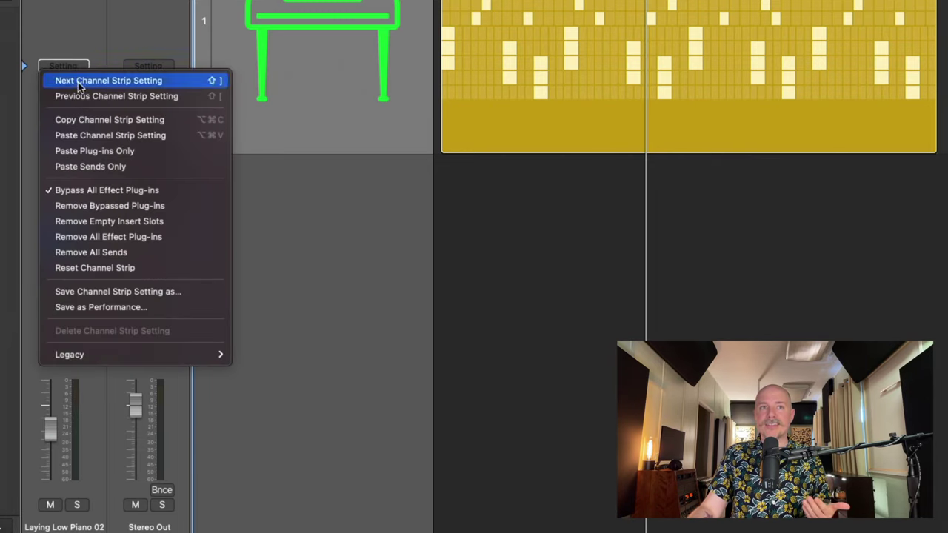
pyautogui.click(83, 191)
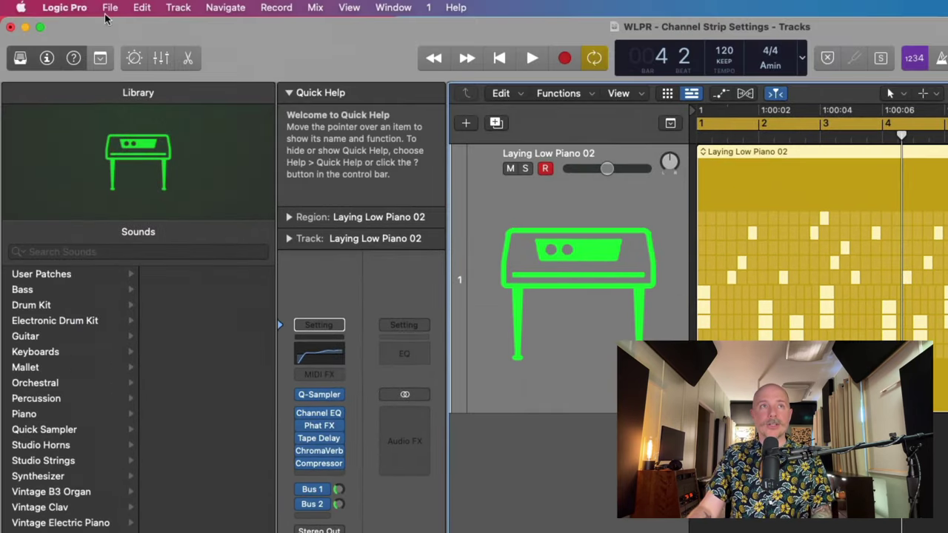
# In Key Commands, search 'bypass all' and assign Shift-Cmd-1 to Bypass All Effect Plug-ins
pyautogui.click(64, 7)
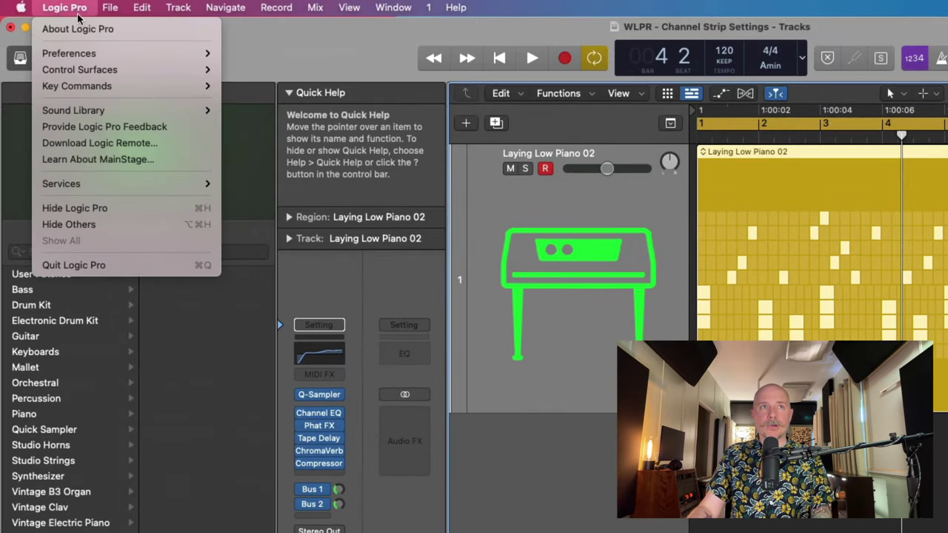
pyautogui.moveTo(83, 85)
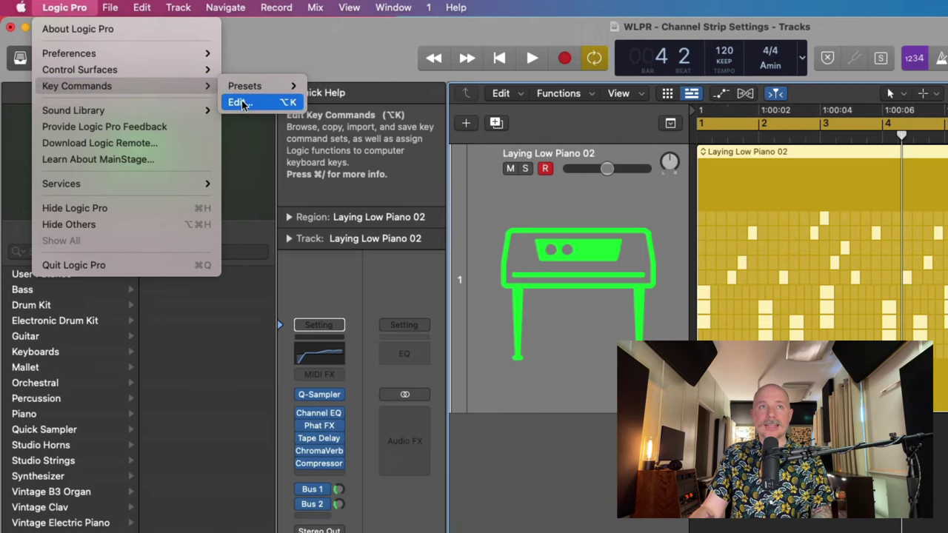
pyautogui.click(239, 98)
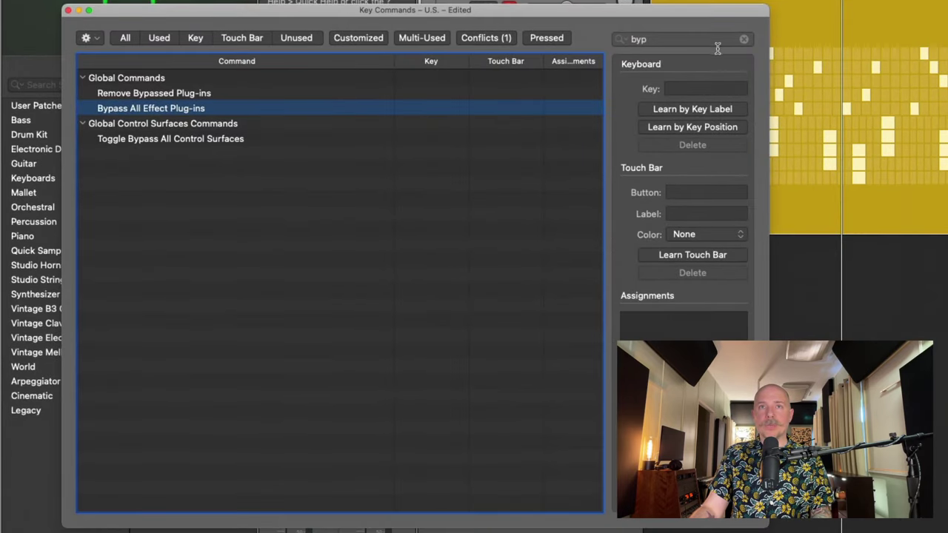
pyautogui.click(744, 43)
pyautogui.press('BackSpace')
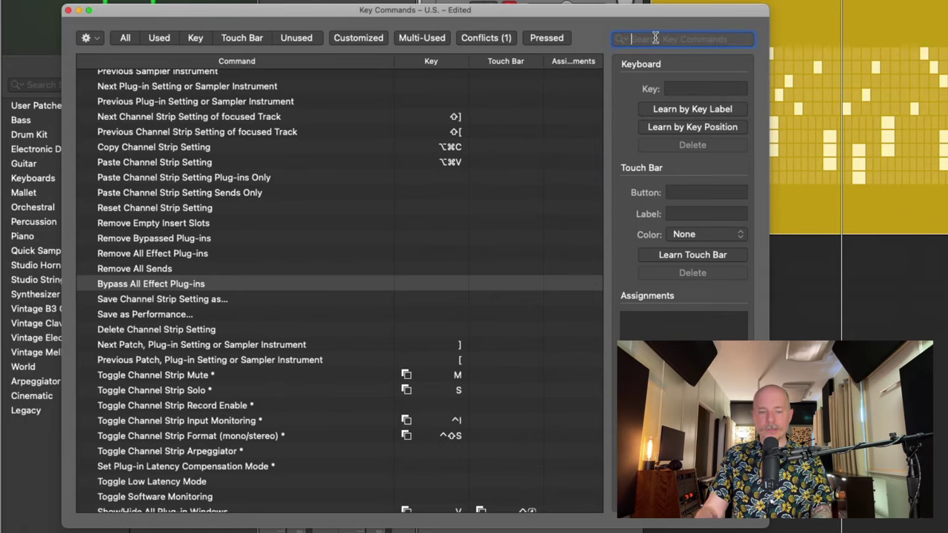
pyautogui.write('bypass')
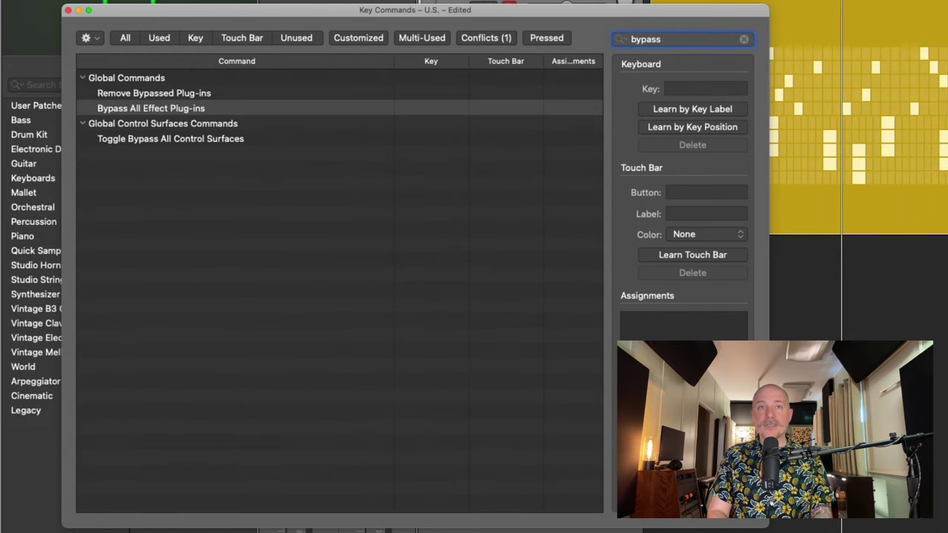
pyautogui.write(' all')
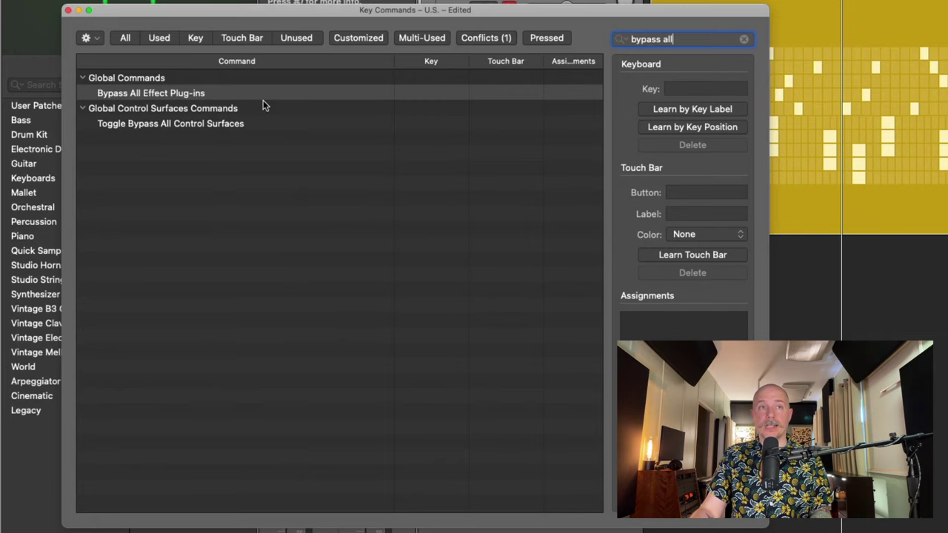
pyautogui.click(232, 93)
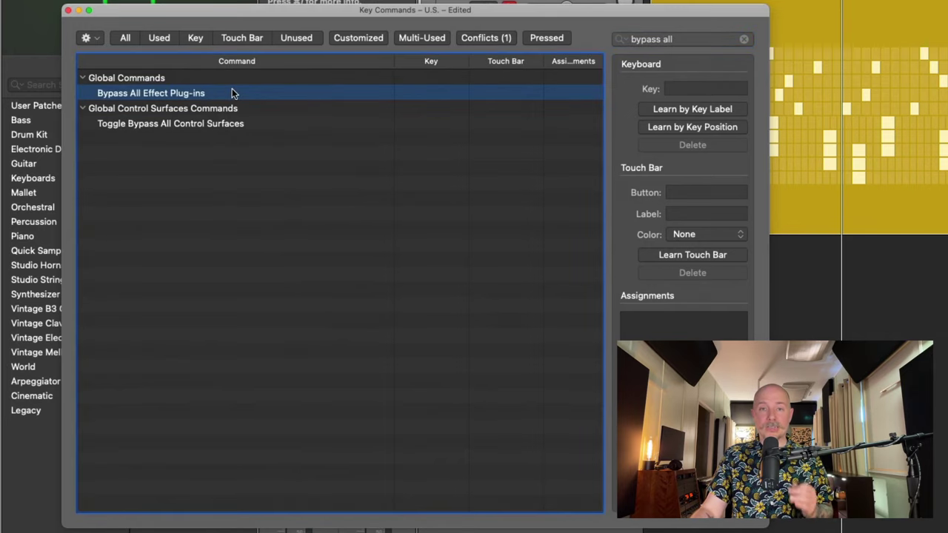
pyautogui.click(667, 109)
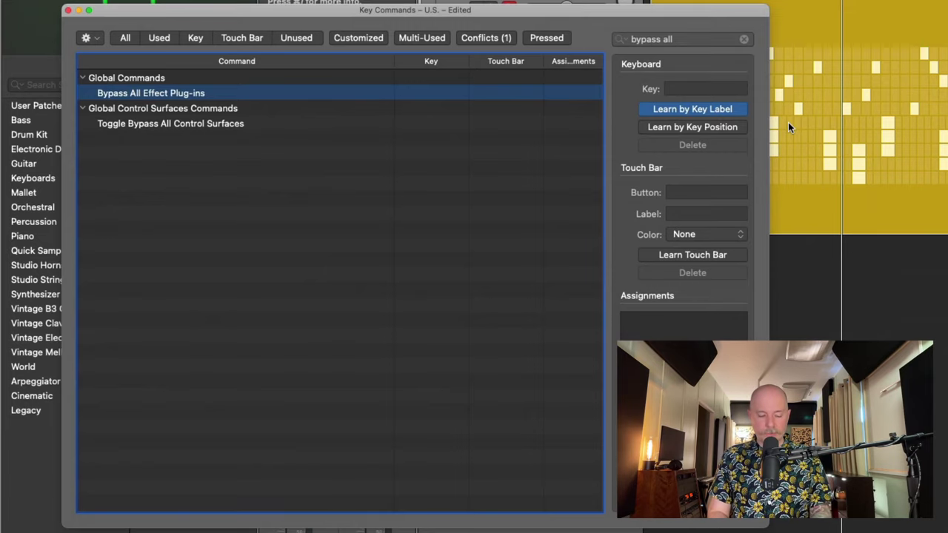
pyautogui.press('shift+super+1')
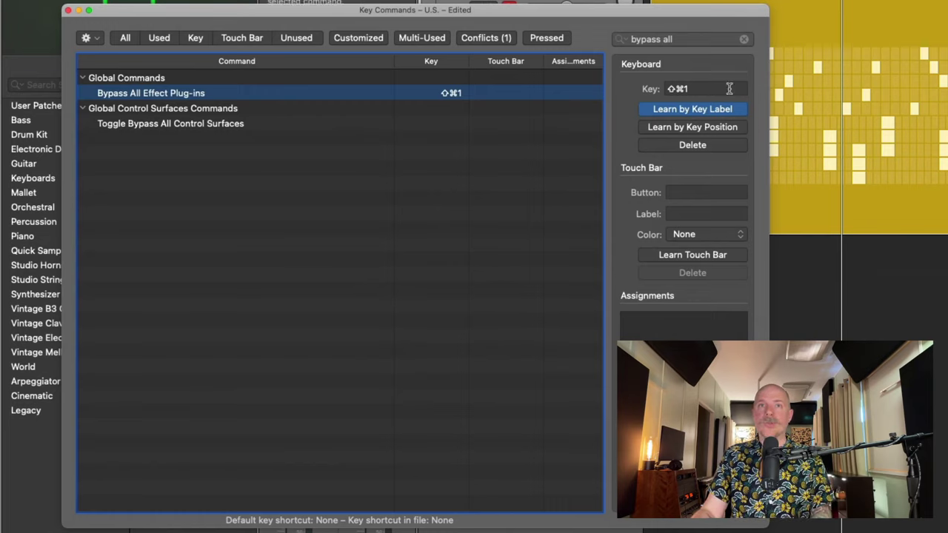
pyautogui.click(659, 108)
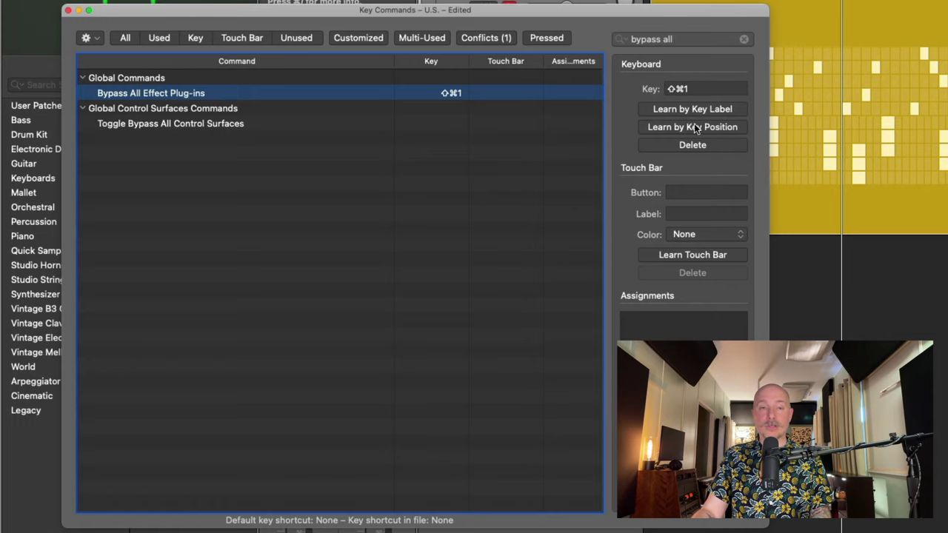
pyautogui.click(68, 9)
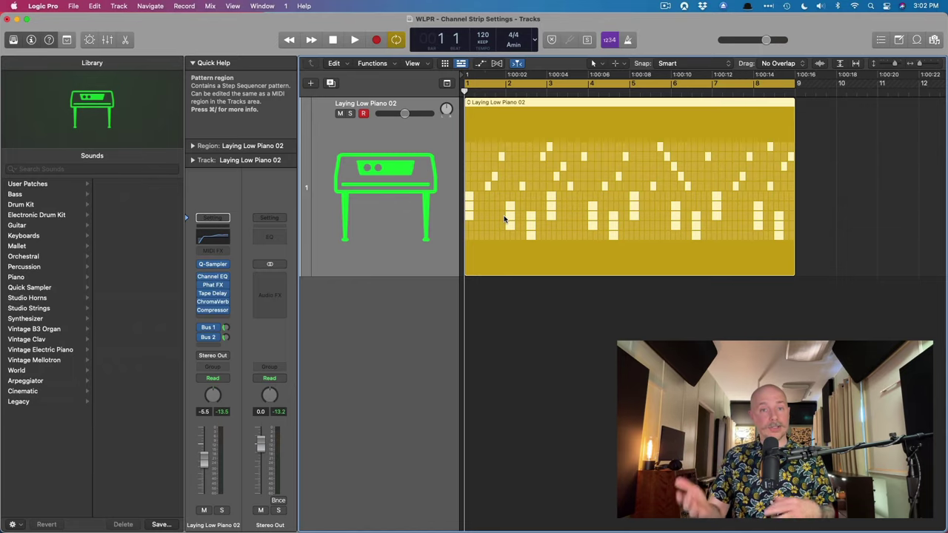
# Audition the piano with effects toggled, then add an empty Software Instrument track, Inst 2
pyautogui.press('space')
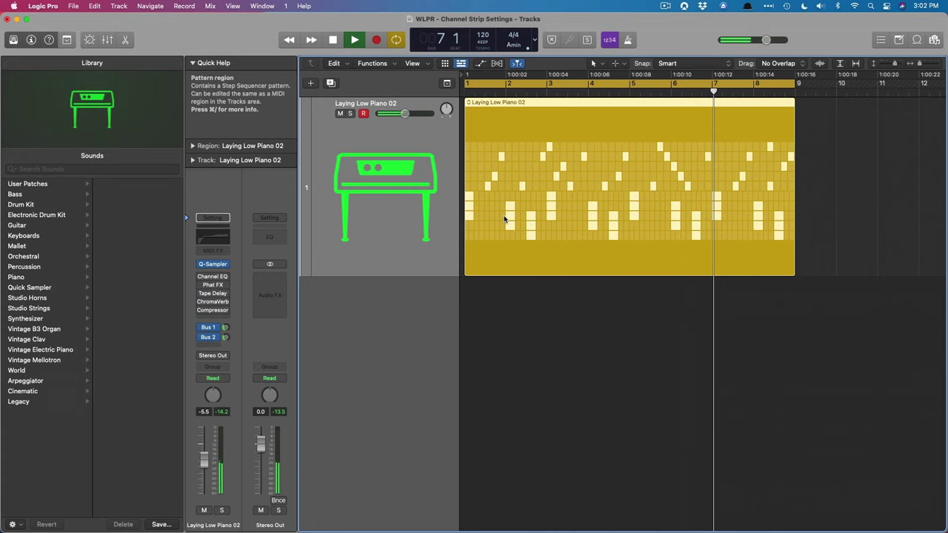
pyautogui.press('space')
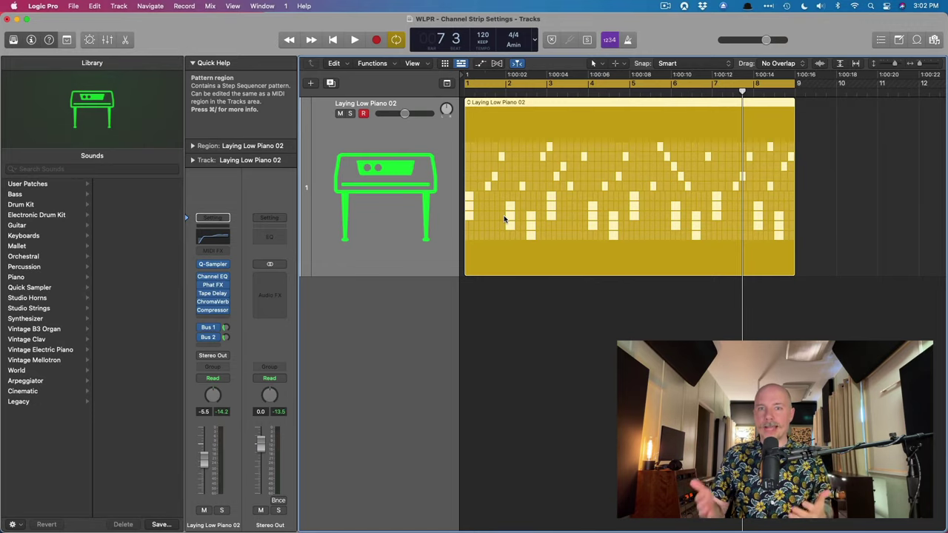
pyautogui.press('alt+super+n')
pyautogui.press('Return')
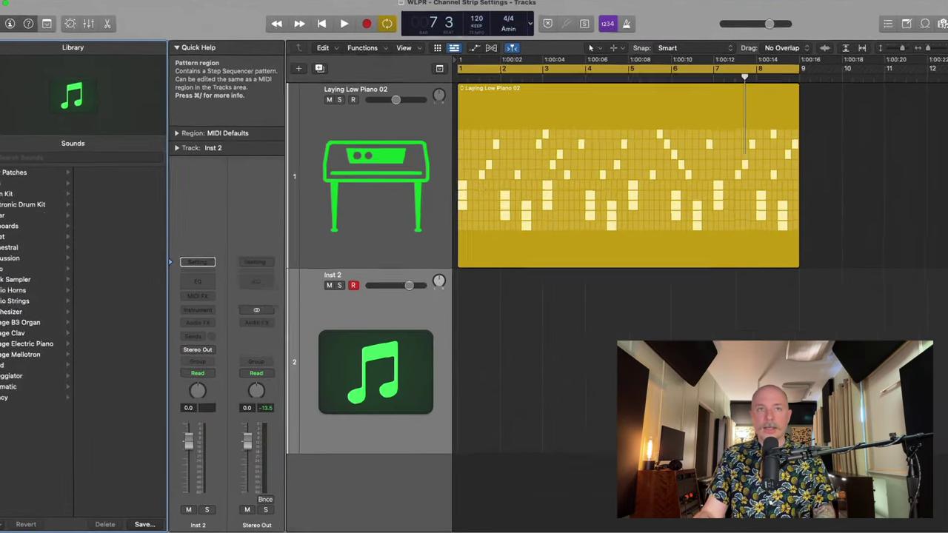
# Show the Mixer, select the Laying Low Piano 02 strip, and open its Setting menu
pyautogui.press('x')
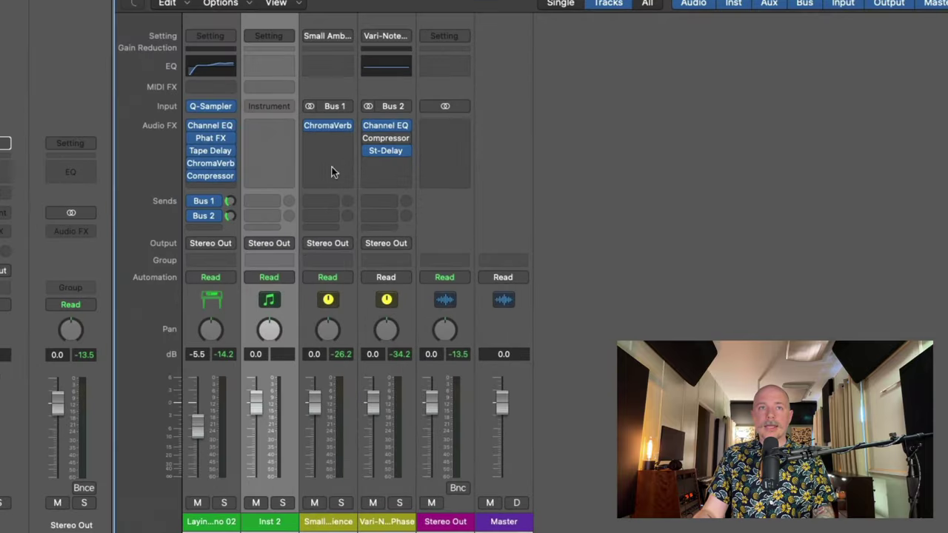
pyautogui.click(217, 510)
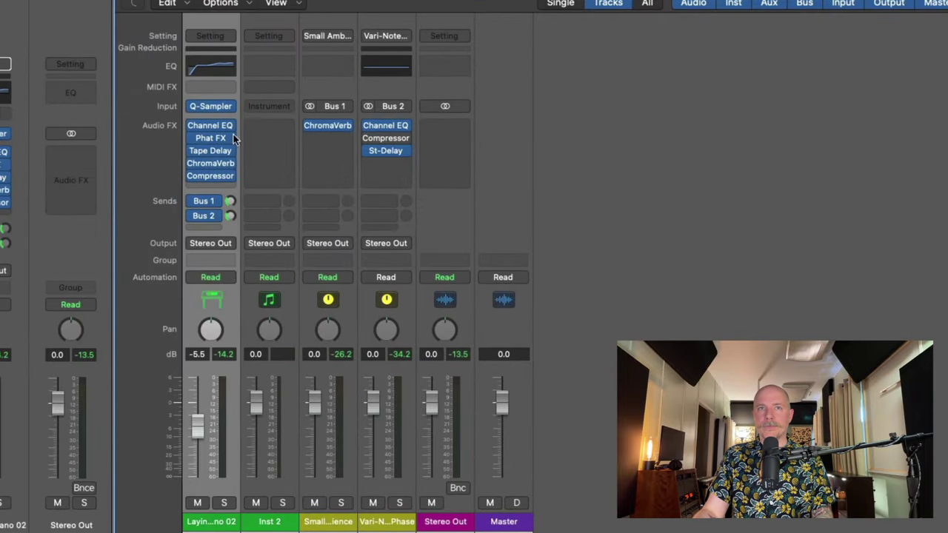
pyautogui.click(211, 36)
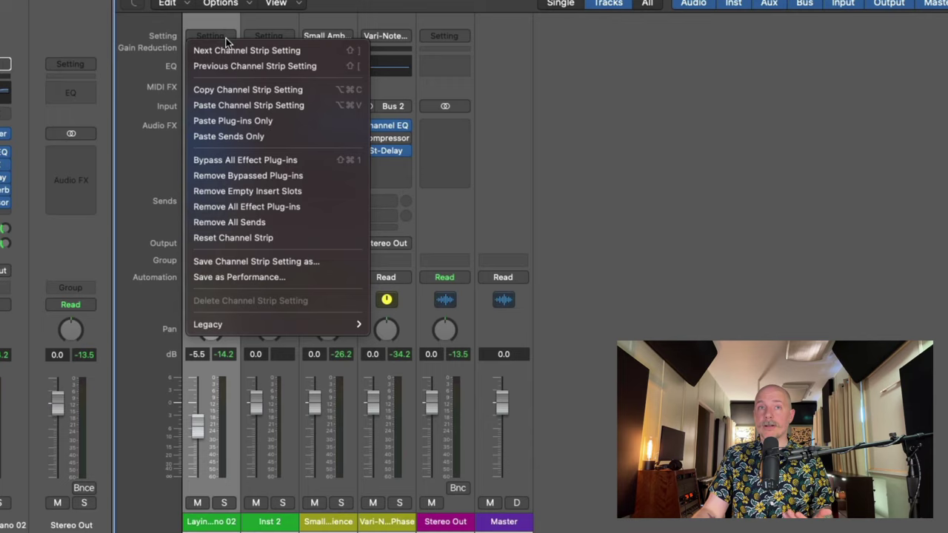
# Assign Ctrl-Shift-Cmd-P to Paste Channel Strip Setting Plug-ins Only
pyautogui.click(240, 21)
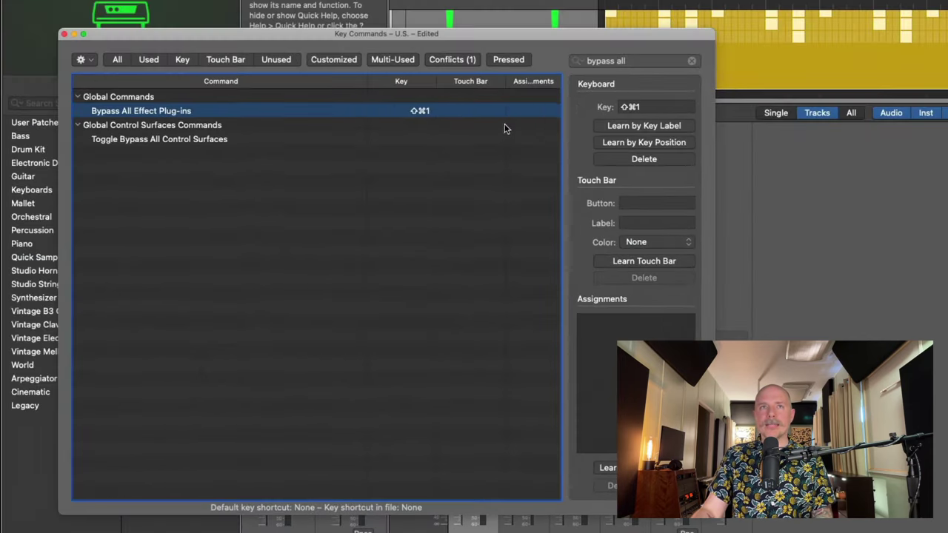
pyautogui.click(690, 61)
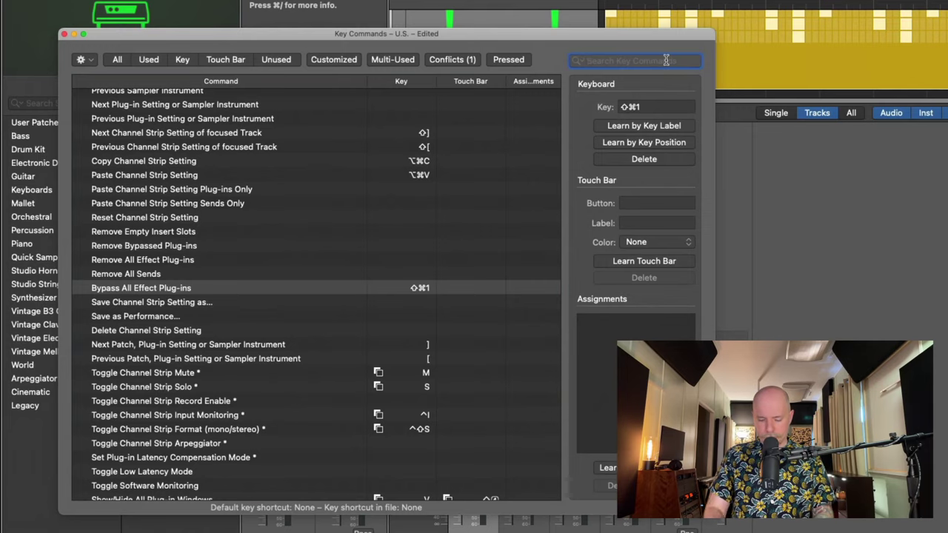
pyautogui.write('paste plug')
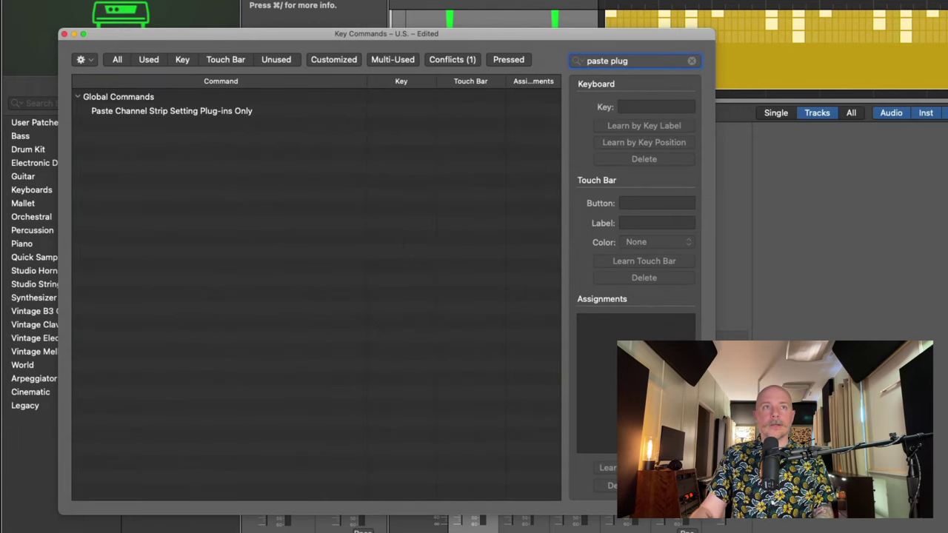
pyautogui.click(249, 116)
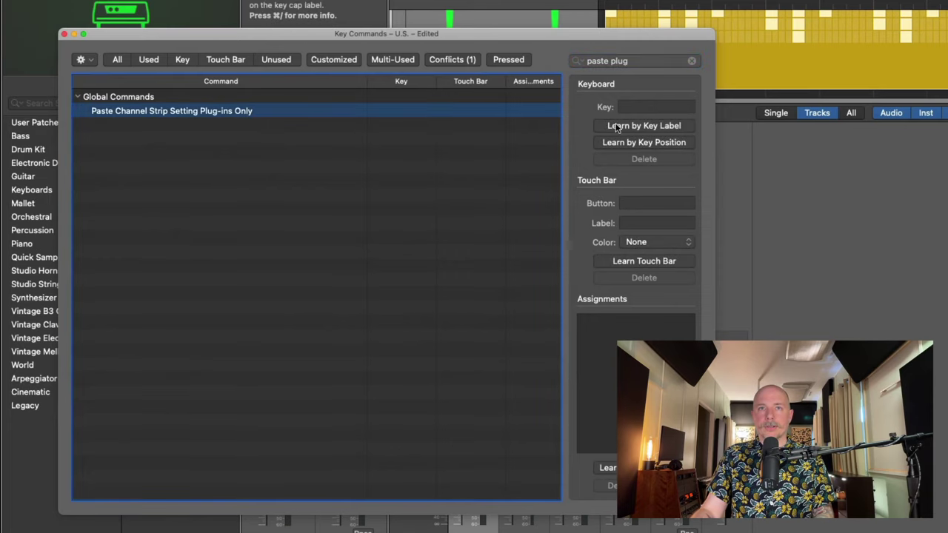
pyautogui.click(621, 127)
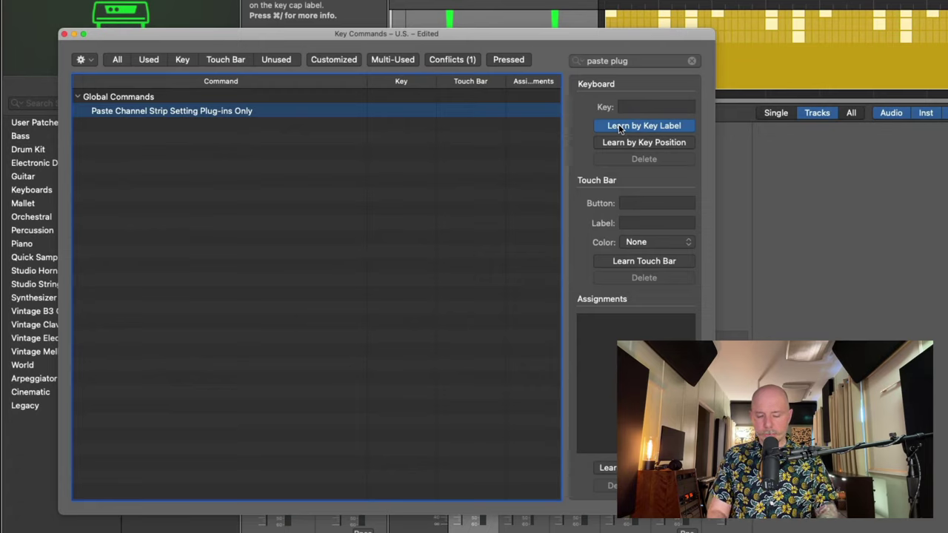
pyautogui.press('ctrl+shift+super+p')
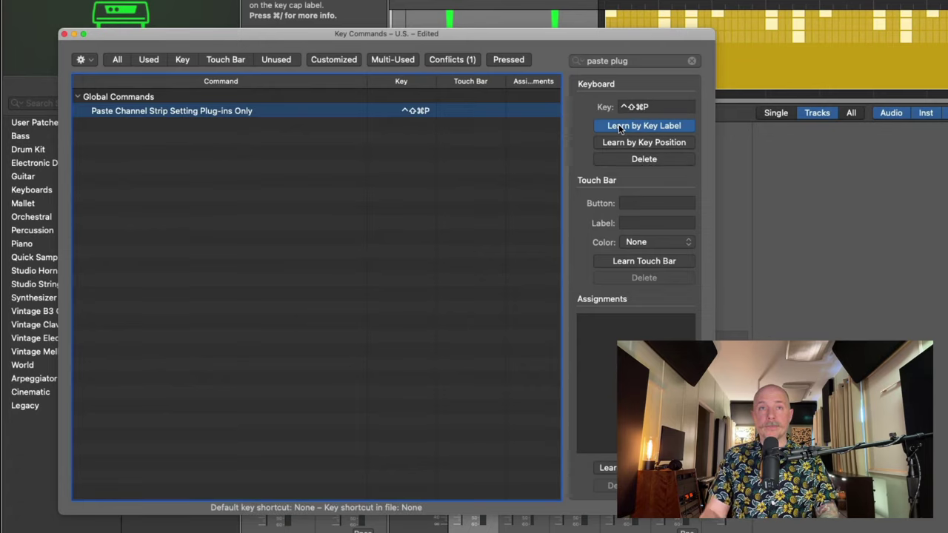
# Assign Ctrl-Shift-Cmd-S to Paste Channel Strip Setting Sends Only
pyautogui.click(648, 61)
pyautogui.press('BackSpace')
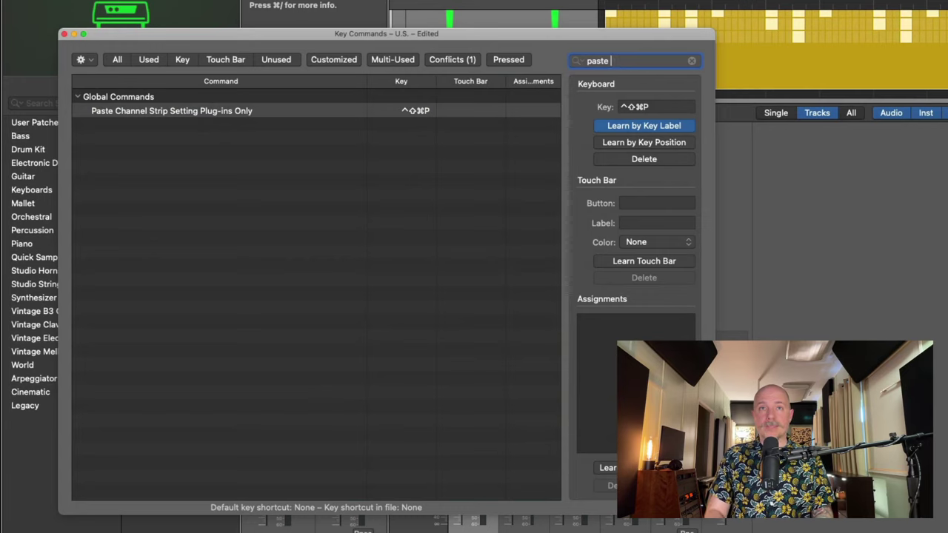
pyautogui.write('send')
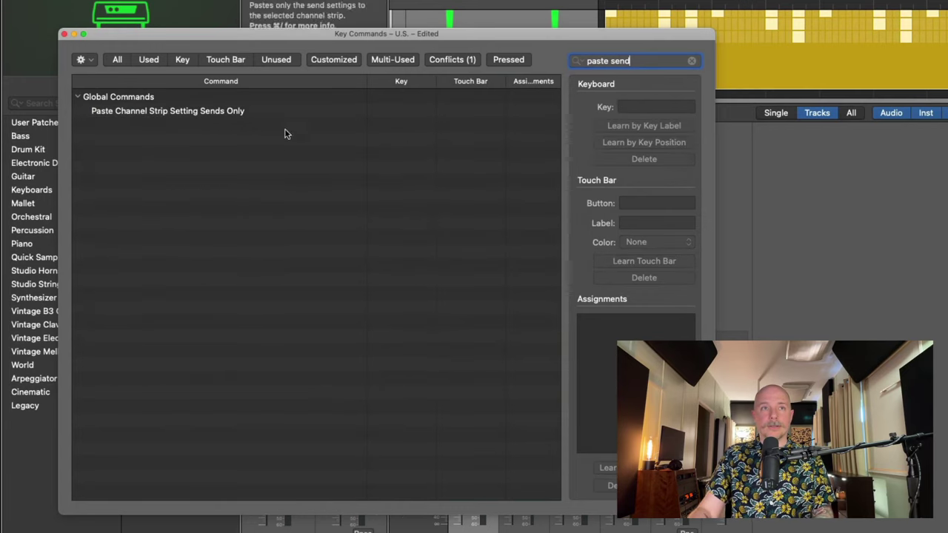
pyautogui.click(287, 112)
pyautogui.click(620, 126)
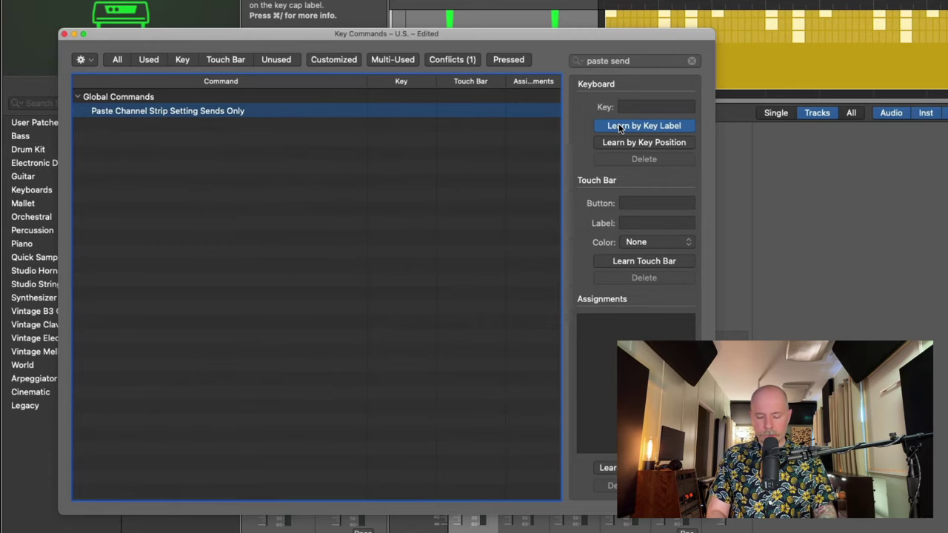
pyautogui.press('ctrl+shift+super+s')
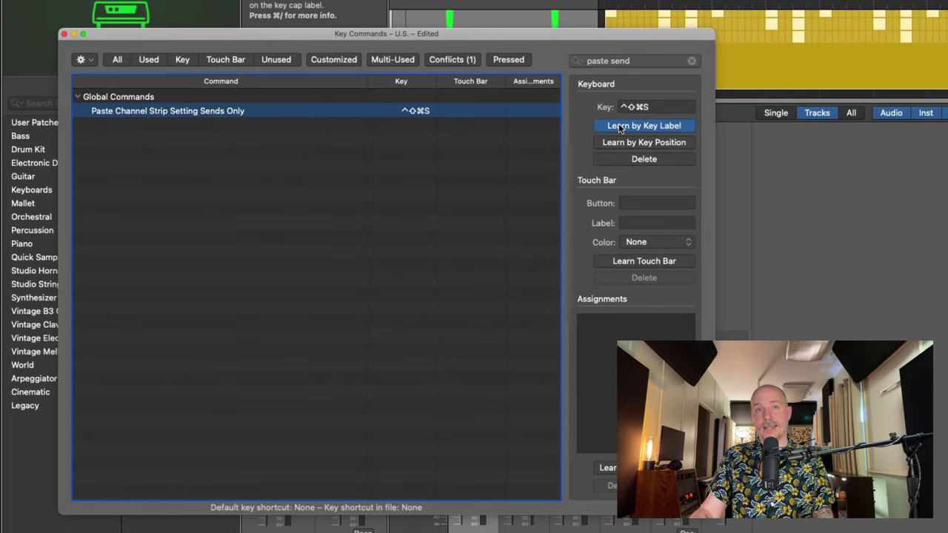
pyautogui.click(620, 126)
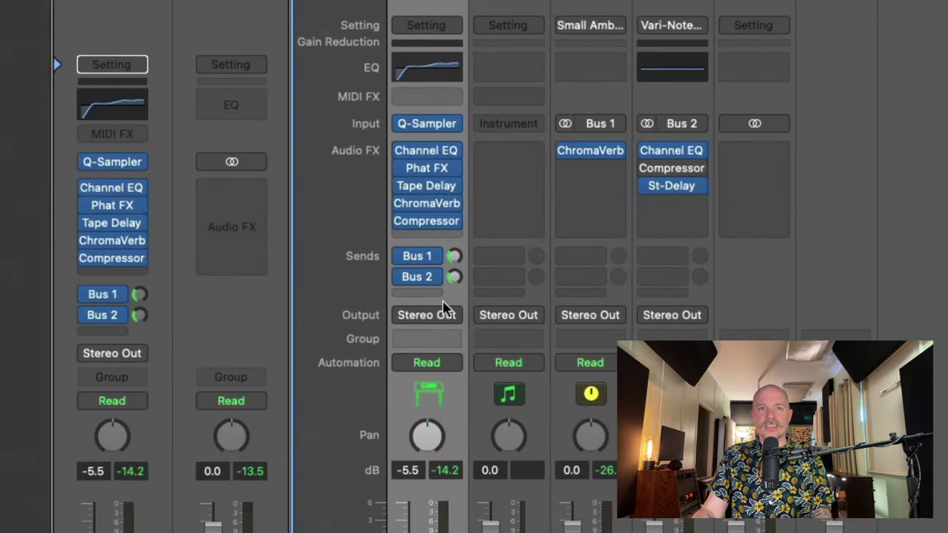
# Copy the Laying Low Piano 02 channel strip setting and paste it onto Inst 2 with Option-Cmd-V
pyautogui.click(442, 30)
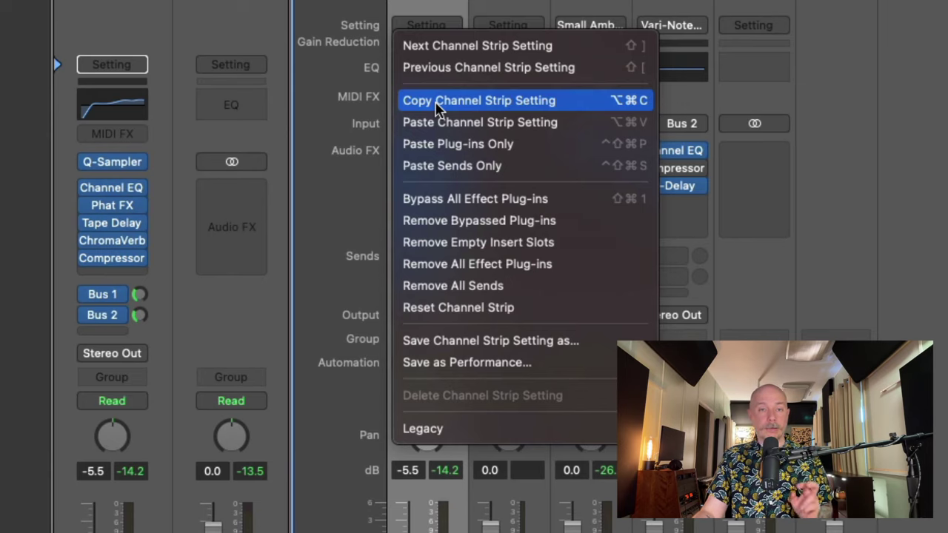
pyautogui.press('Return')
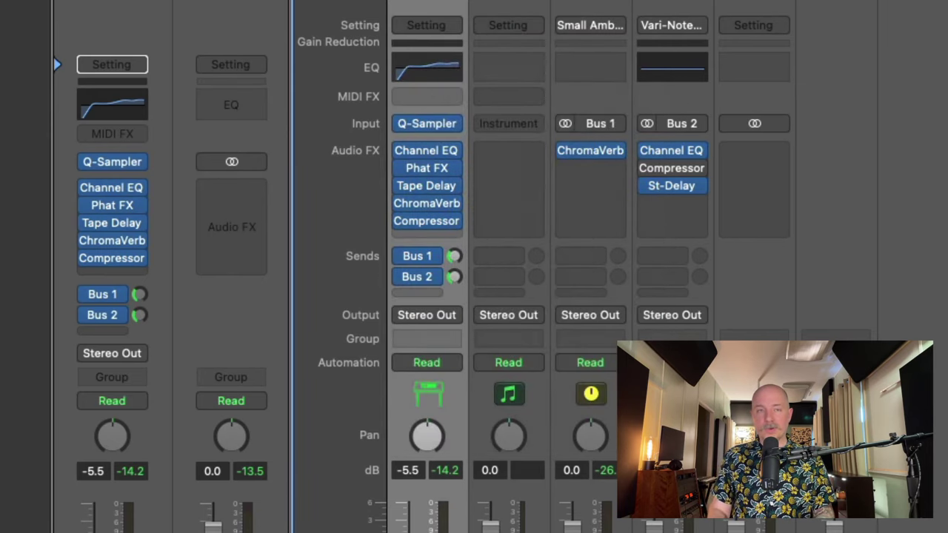
pyautogui.click(509, 415)
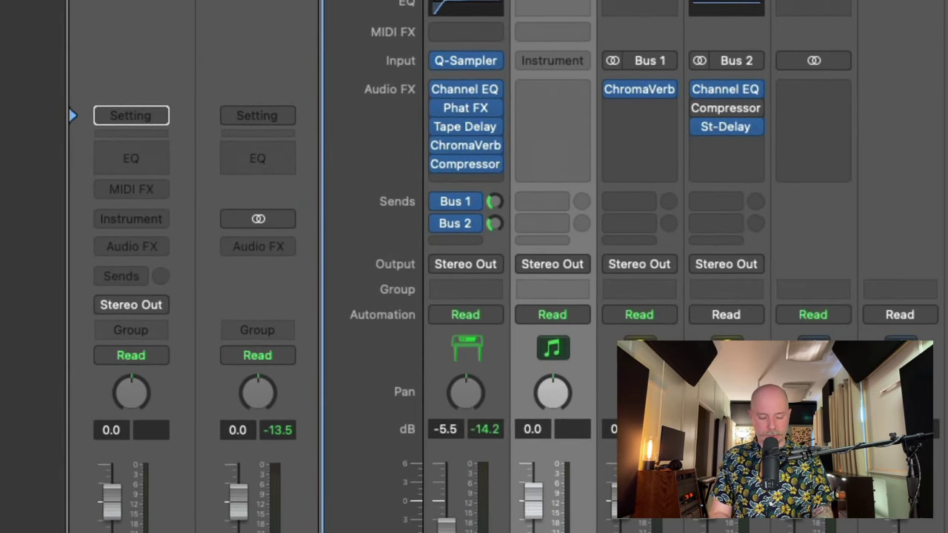
pyautogui.press('alt+super+v')
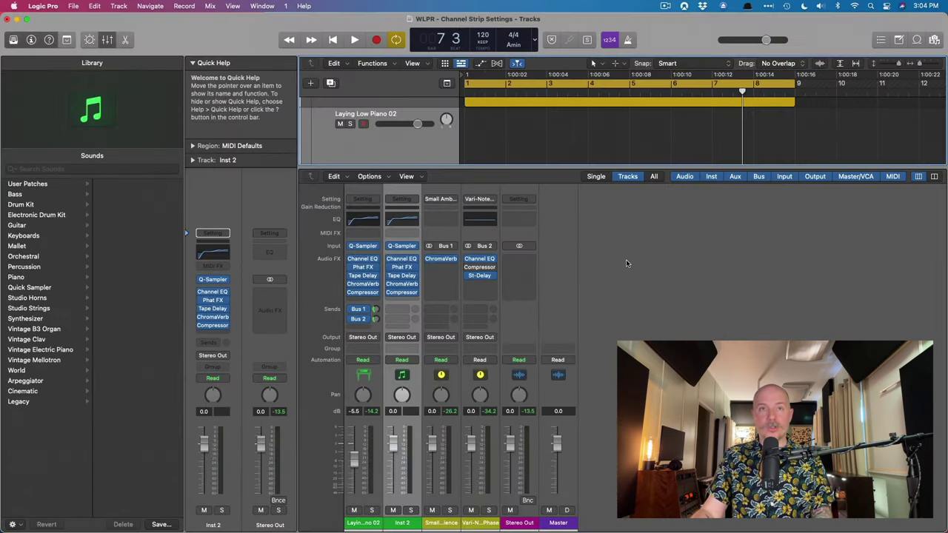
# Option-drag the piano region onto track 2, solo and audition it, then paste the Bus 1 and Bus 2 sends
pyautogui.press('x')
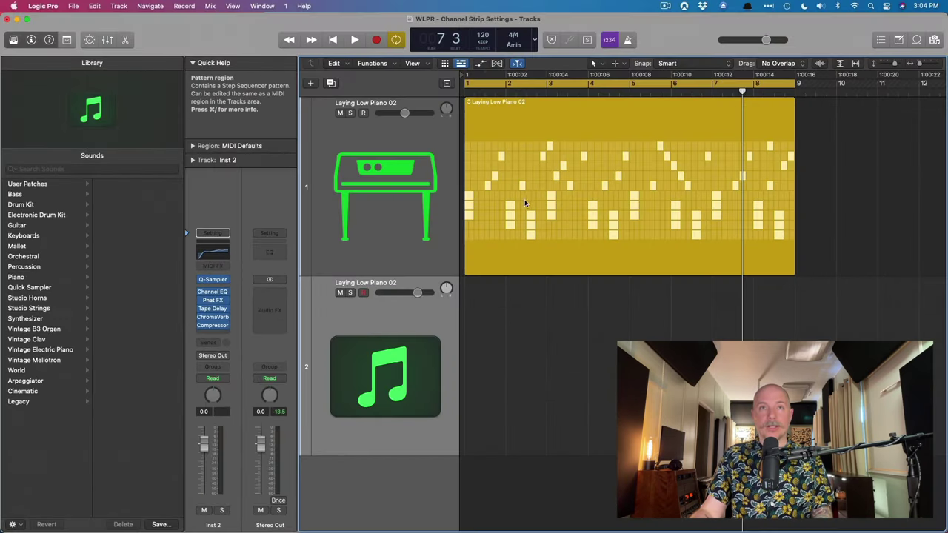
pyautogui.moveTo(511, 159); pyautogui.dragTo(511, 341)
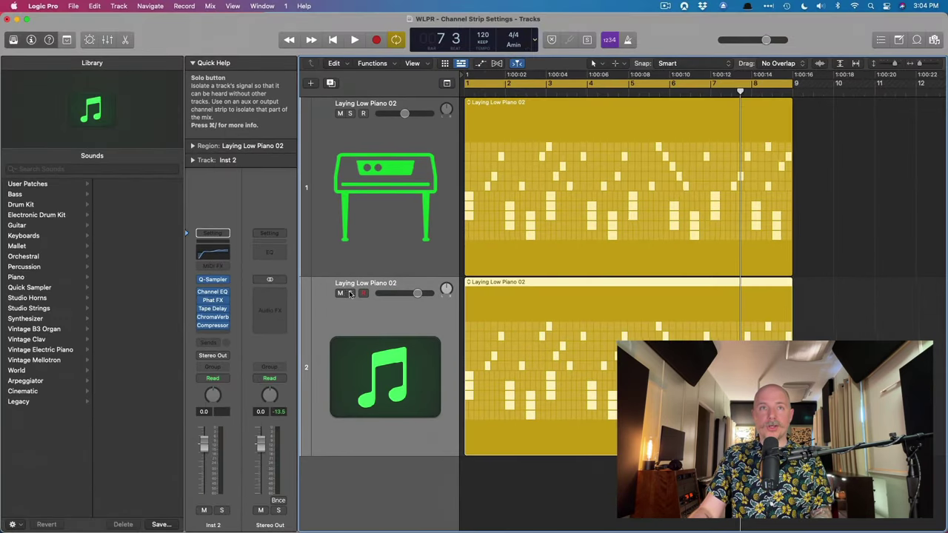
pyautogui.press('s')
pyautogui.press('space')
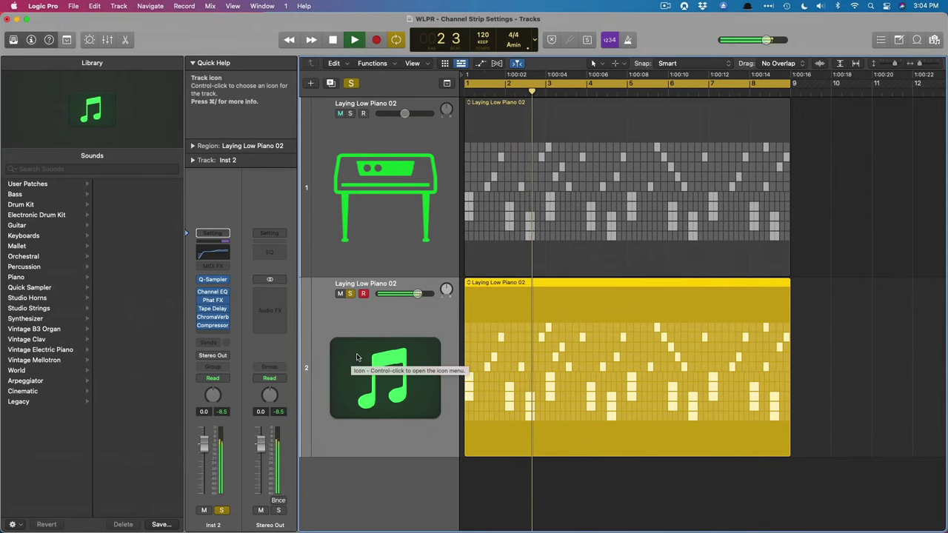
pyautogui.press('space')
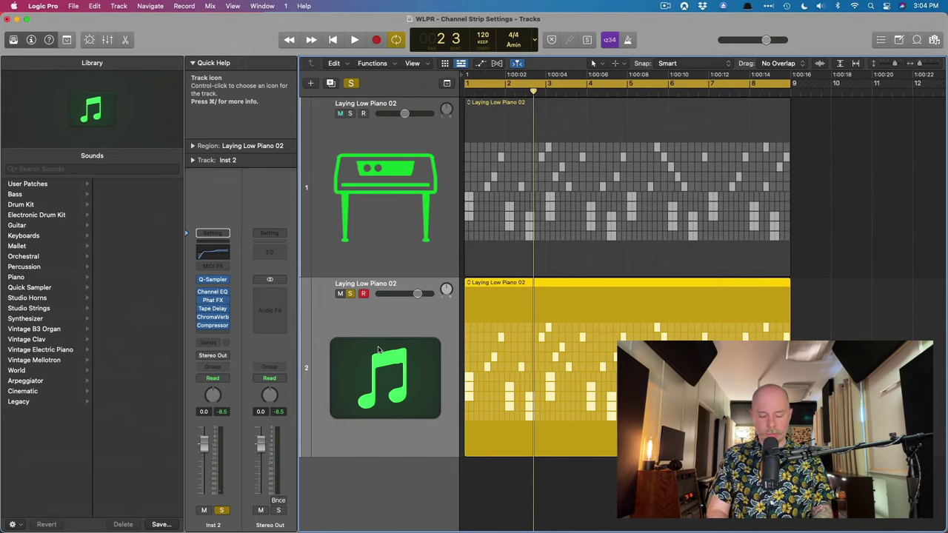
pyautogui.press('super+z')
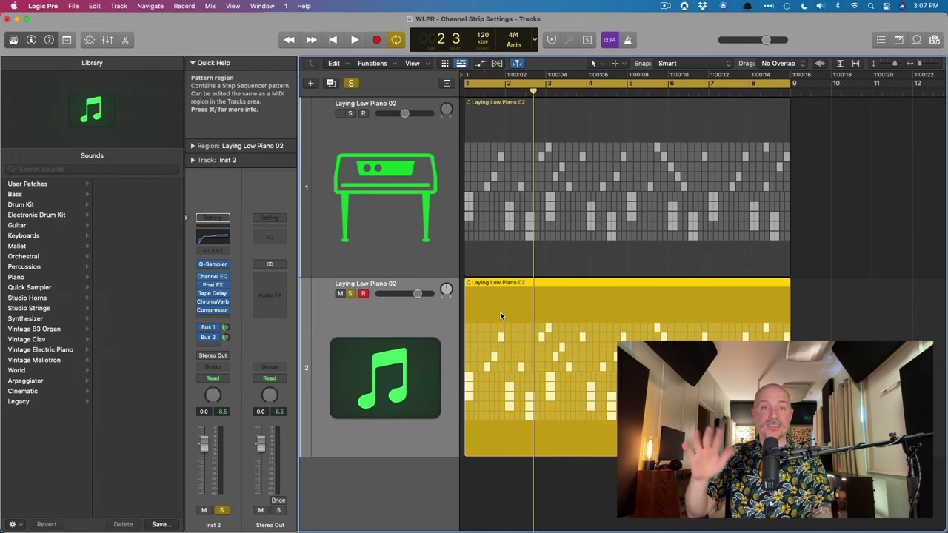
# Remove Channel EQ and Phat FX from Inst 2 and insert Overdrive in the first slot
pyautogui.click(213, 279)
pyautogui.click(219, 282)
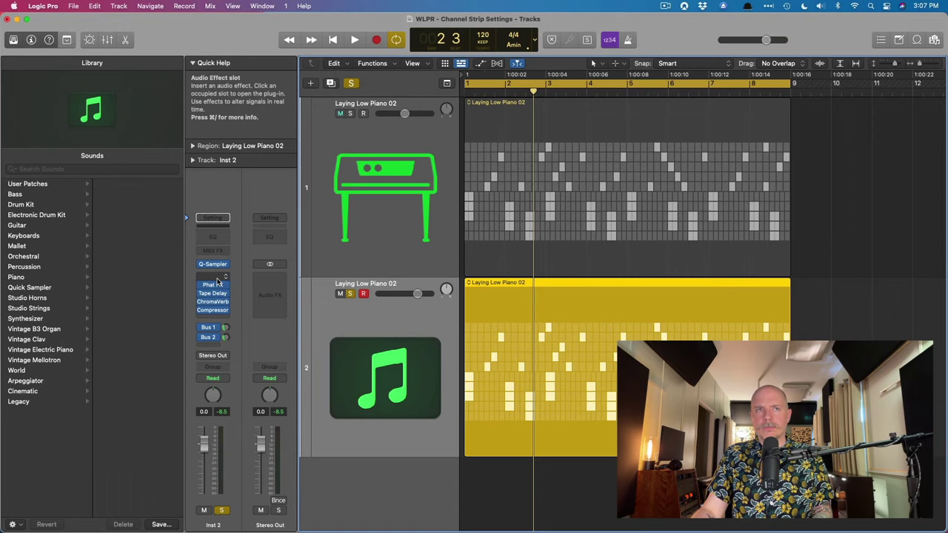
pyautogui.click(225, 286)
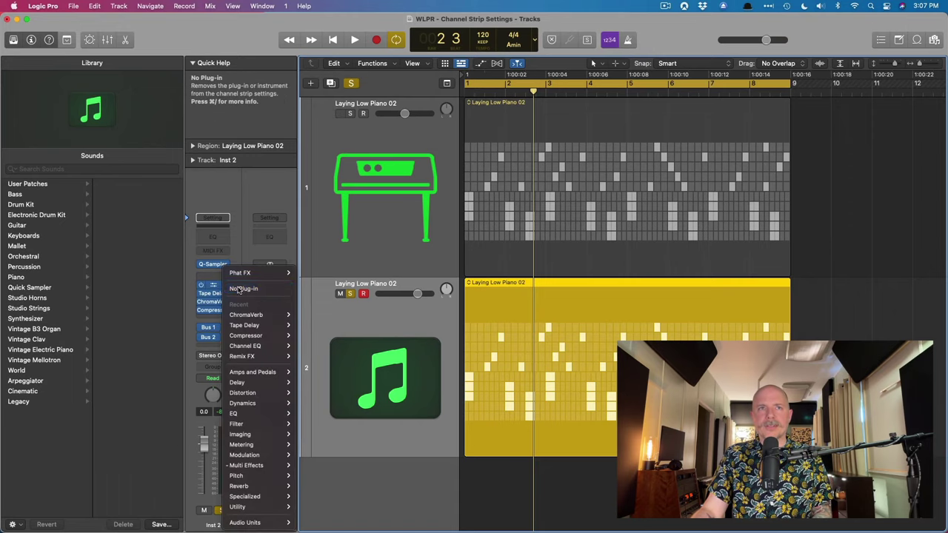
pyautogui.click(238, 289)
pyautogui.click(213, 276)
pyautogui.moveTo(230, 402)
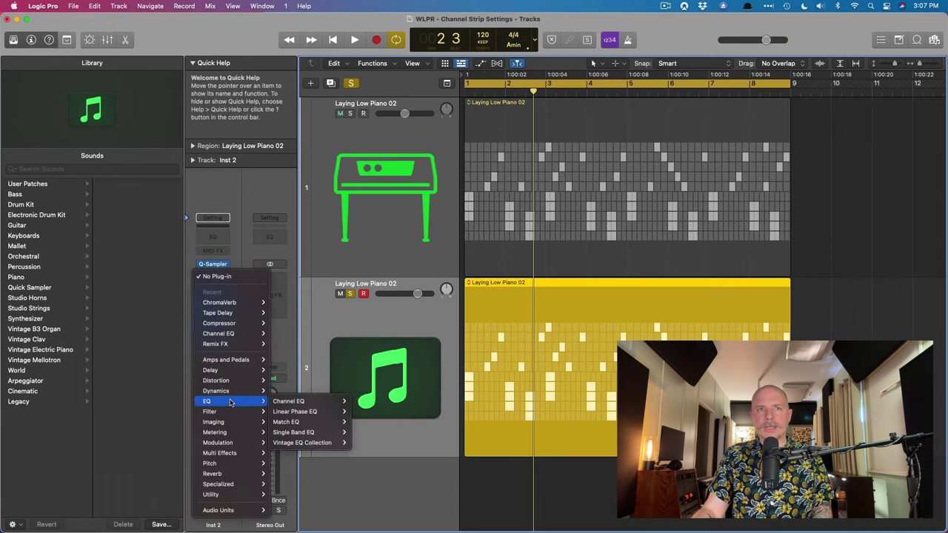
pyautogui.moveTo(246, 380)
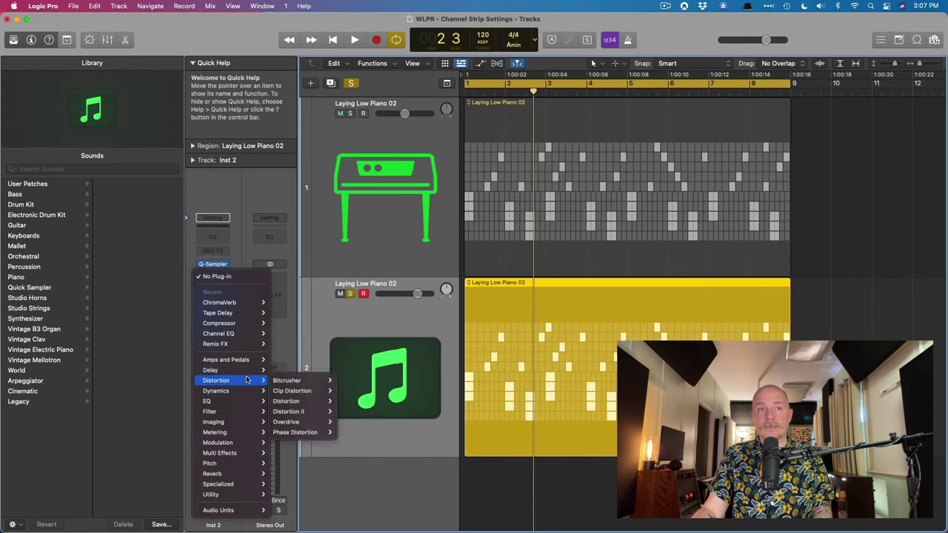
pyautogui.click(286, 421)
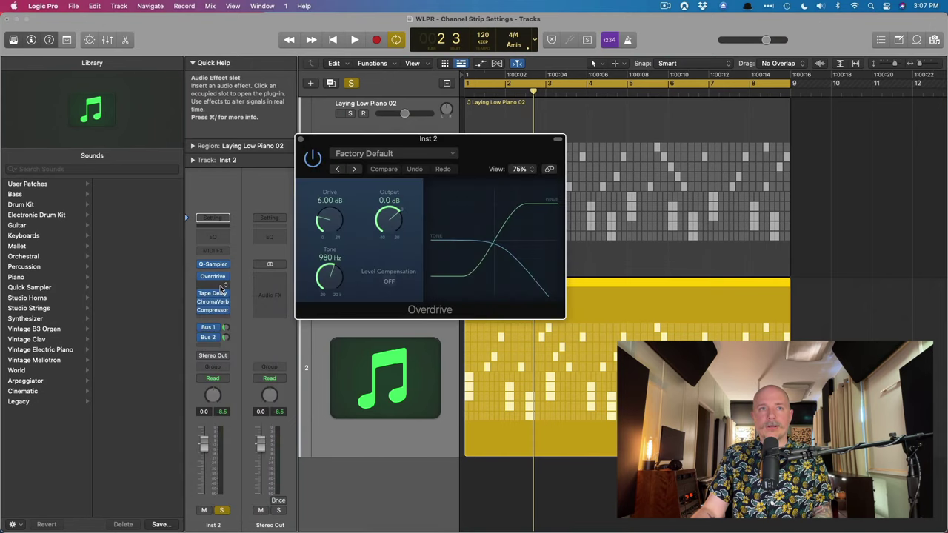
# Insert Vintage Tube EQ below Overdrive
pyautogui.click(221, 287)
pyautogui.moveTo(230, 409)
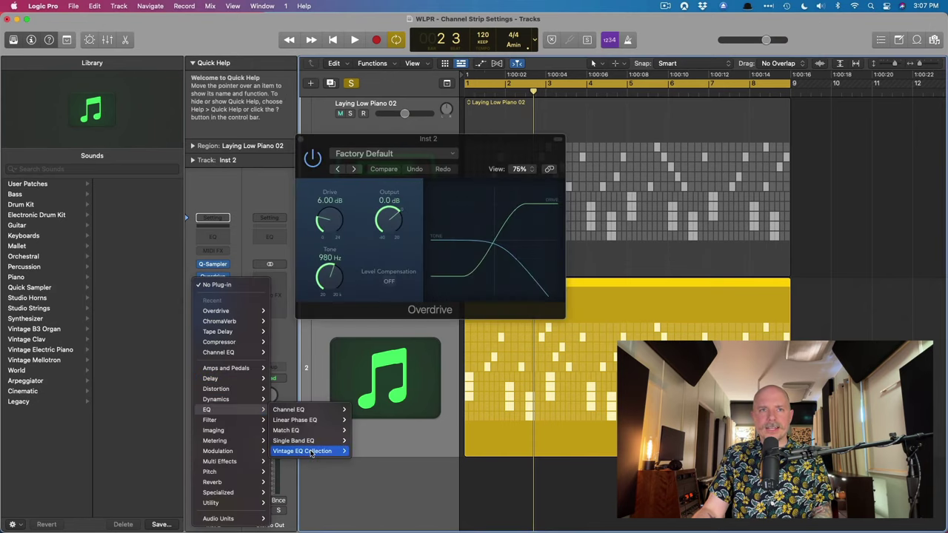
pyautogui.moveTo(312, 452)
pyautogui.moveTo(385, 462)
pyautogui.click(428, 471)
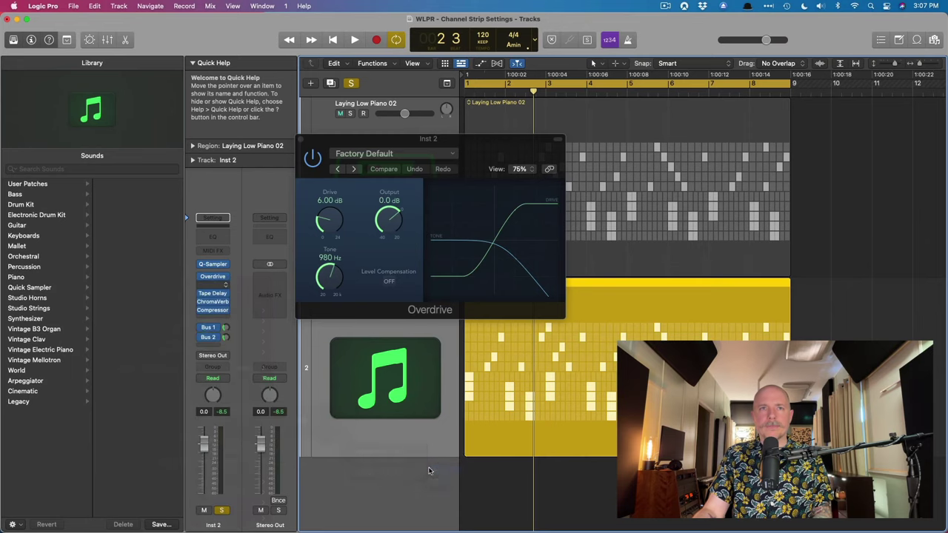
pyautogui.click(301, 139)
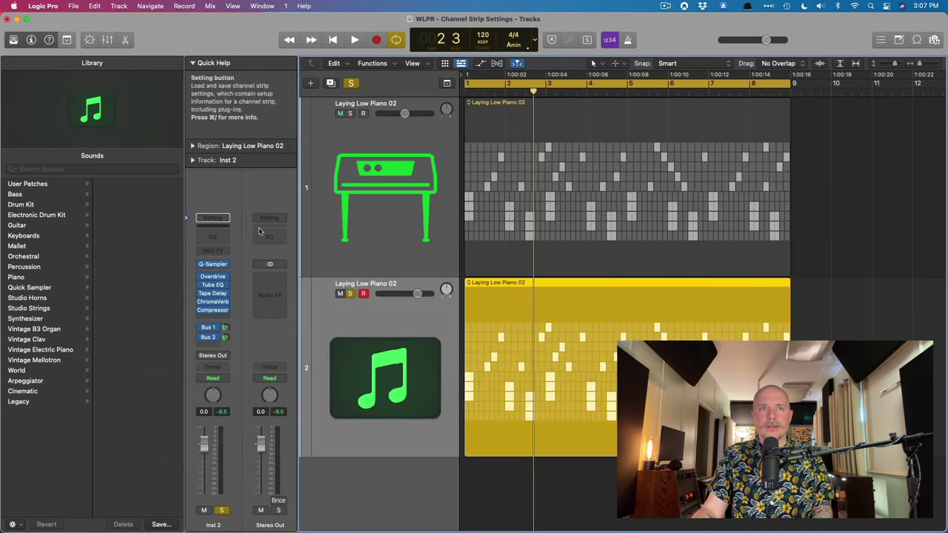
# Replace ChromaVerb with a stereo SilverVerb
pyautogui.click(225, 303)
pyautogui.moveTo(274, 489)
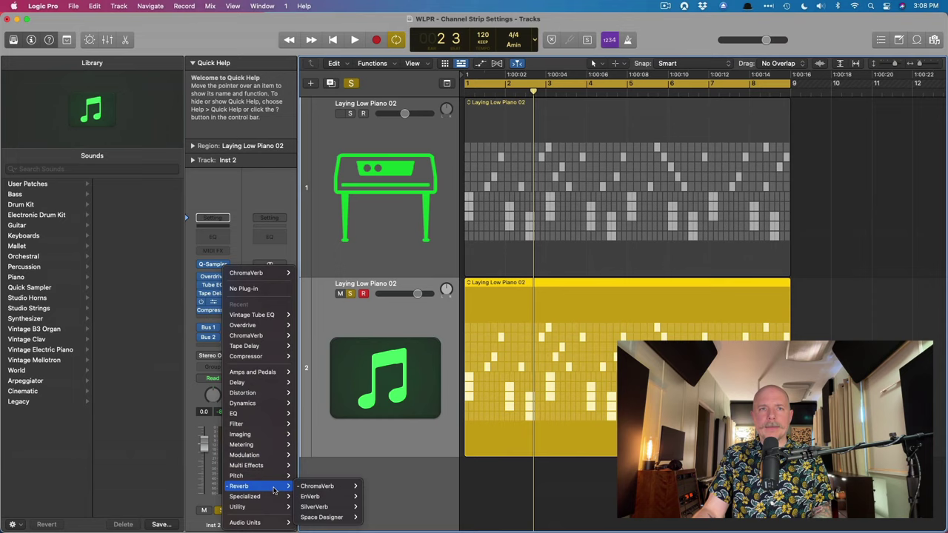
pyautogui.moveTo(319, 507)
pyautogui.click(378, 506)
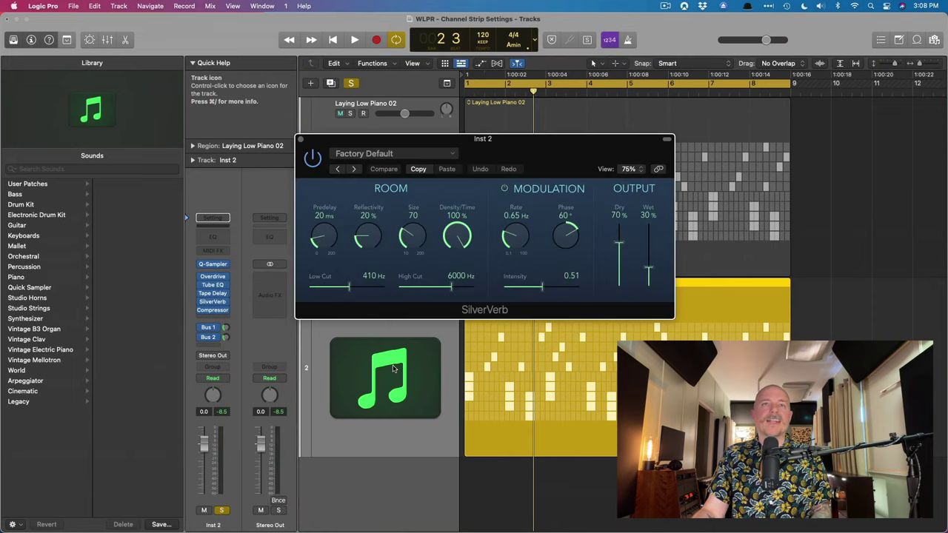
# While the loop plays, set Overdrive Drive to 9.50 dB and Output to -9.0 dB, then close all plug-in windows
pyautogui.click(300, 140)
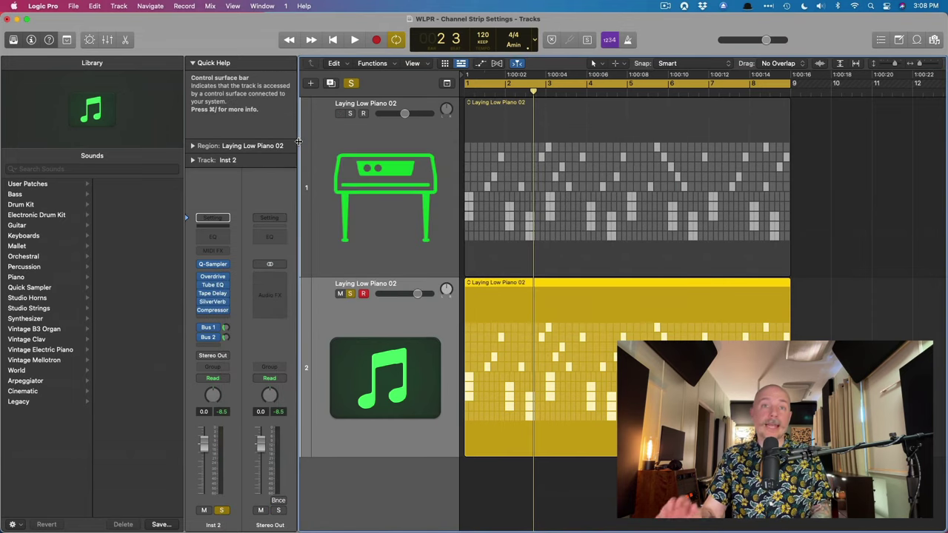
pyautogui.press('space')
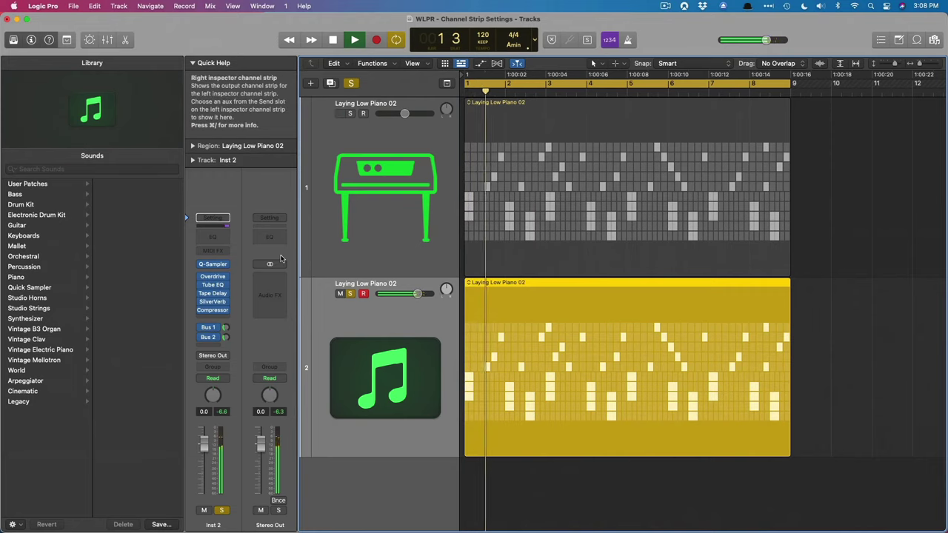
pyautogui.click(213, 285)
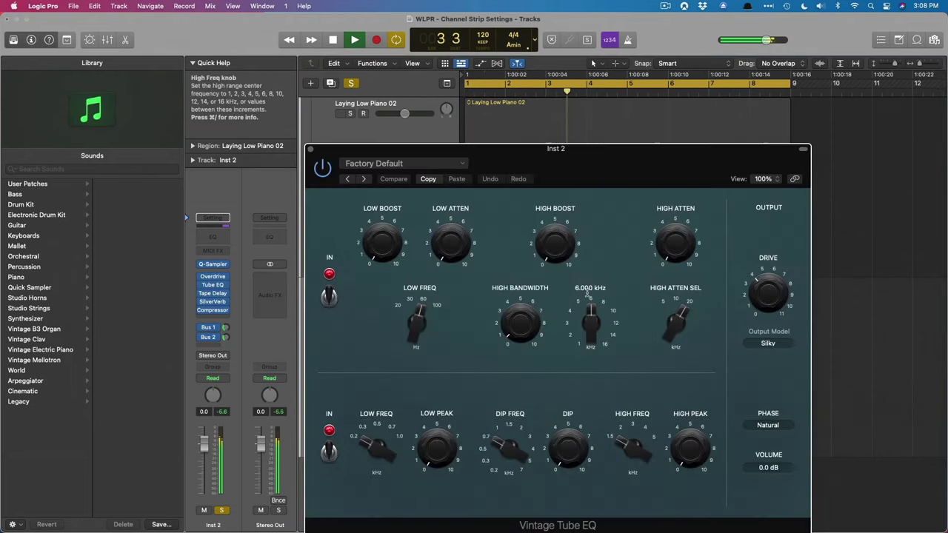
pyautogui.click(212, 277)
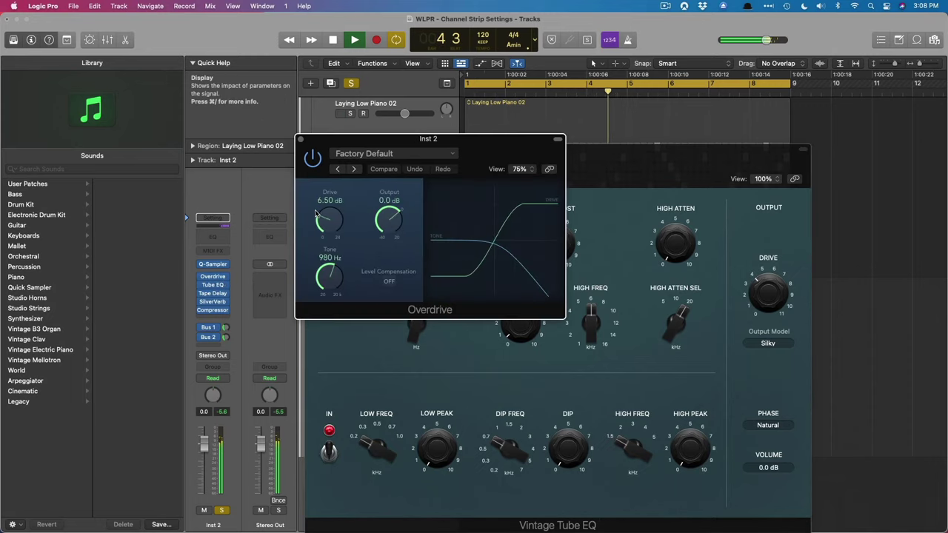
pyautogui.moveTo(316, 214); pyautogui.dragTo(317, 197)
pyautogui.moveTo(388, 219); pyautogui.dragTo(391, 245)
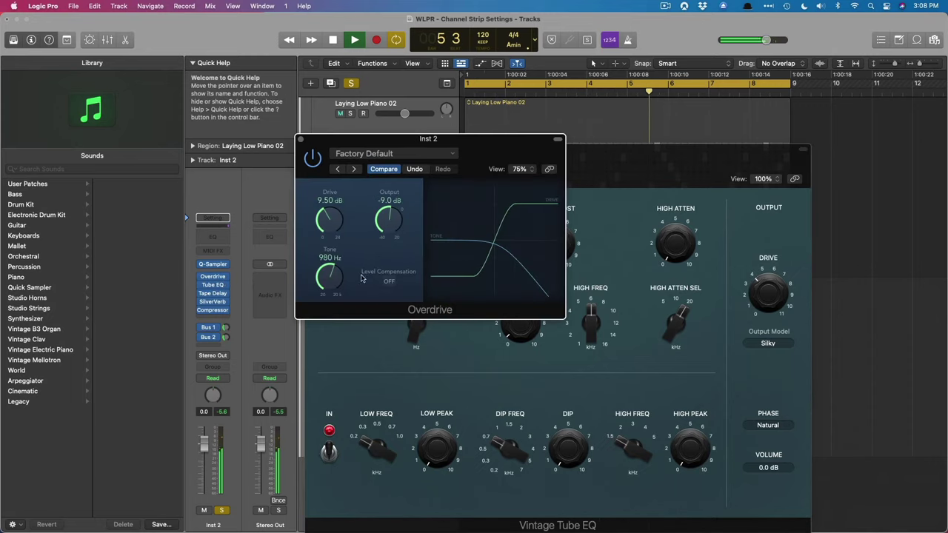
pyautogui.press('v')
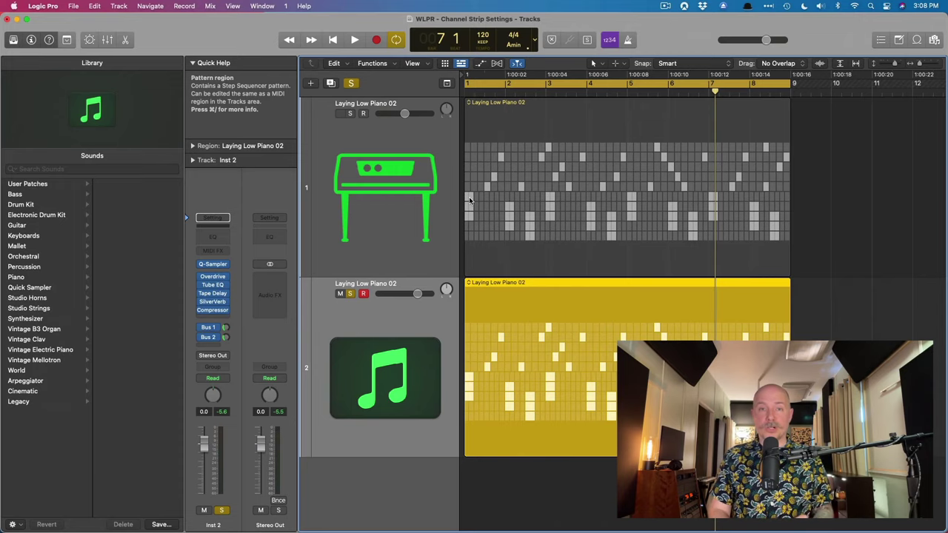
# Revert Inst 2 to the Channel EQ, Phat FX chain and select the top track's pattern region
pyautogui.press(']')
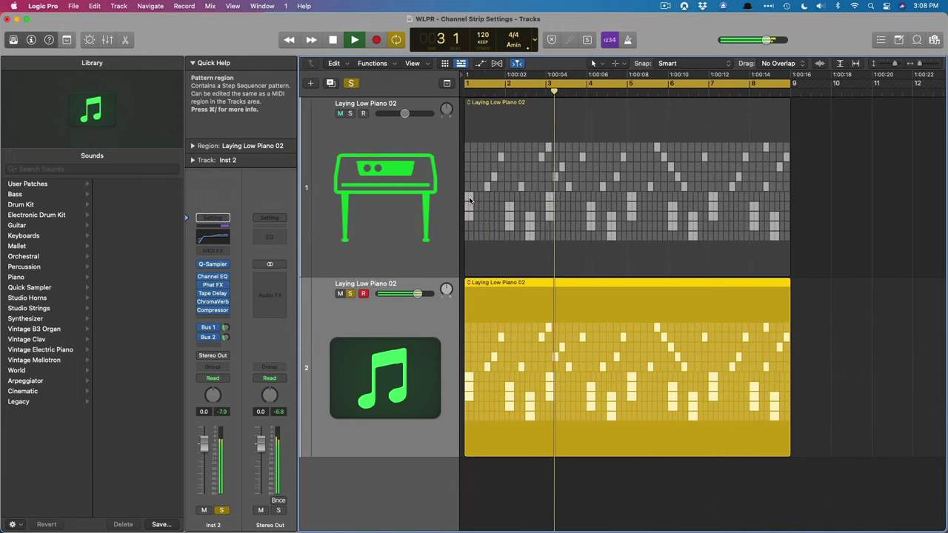
pyautogui.press('space')
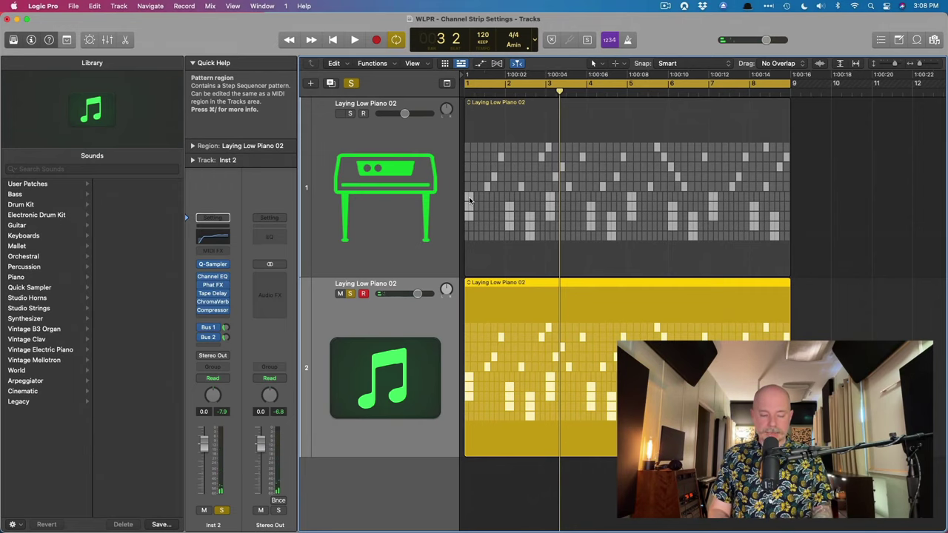
pyautogui.click(469, 198)
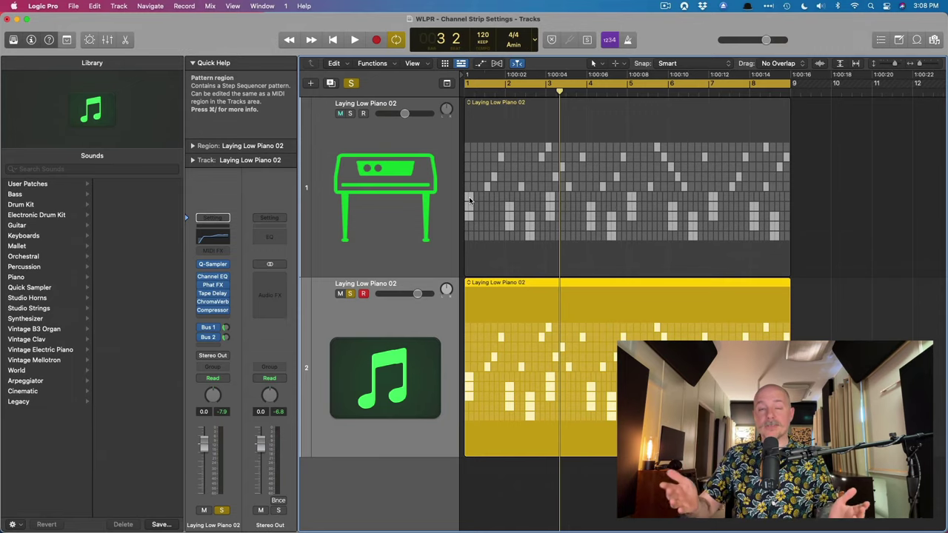
# During playback, flip Inst 2 to the Overdrive chain and back to the Channel EQ chain, then stop
pyautogui.press('space')
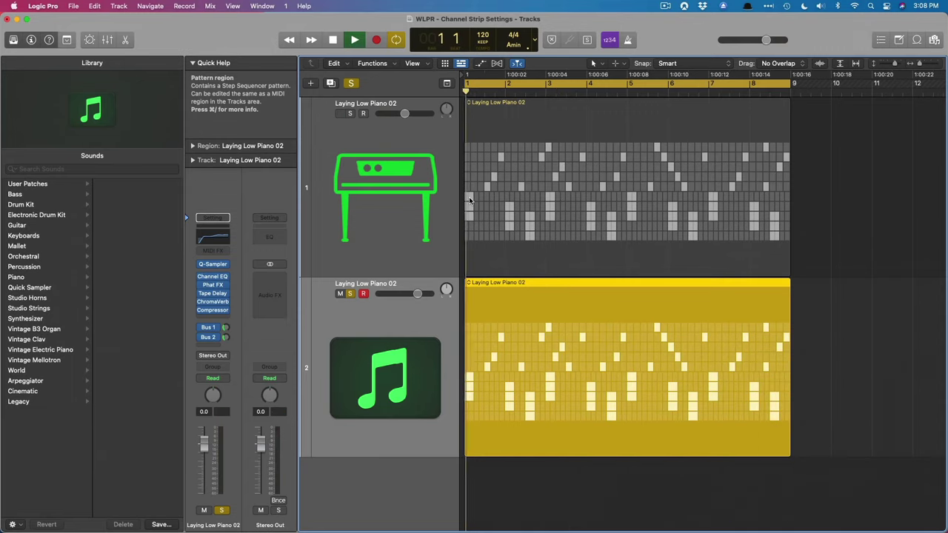
pyautogui.press(']')
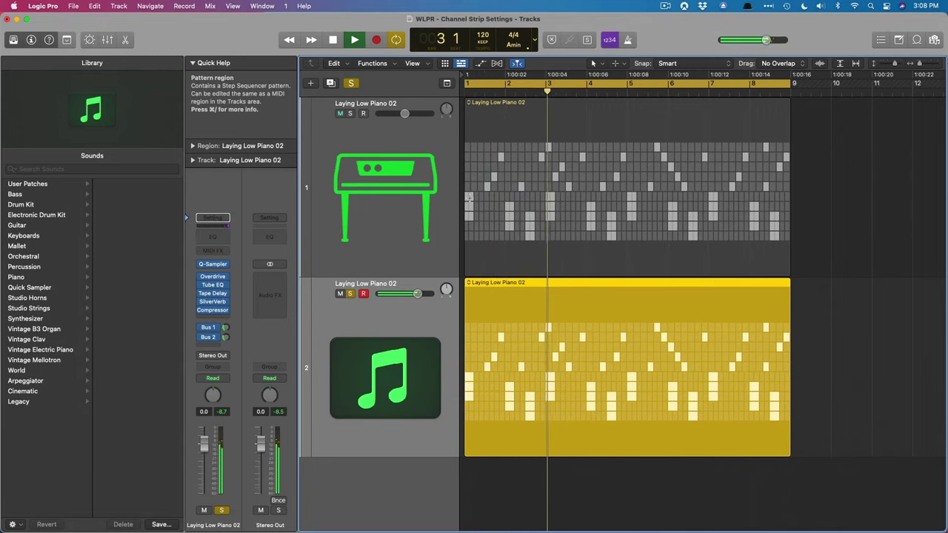
pyautogui.press(']')
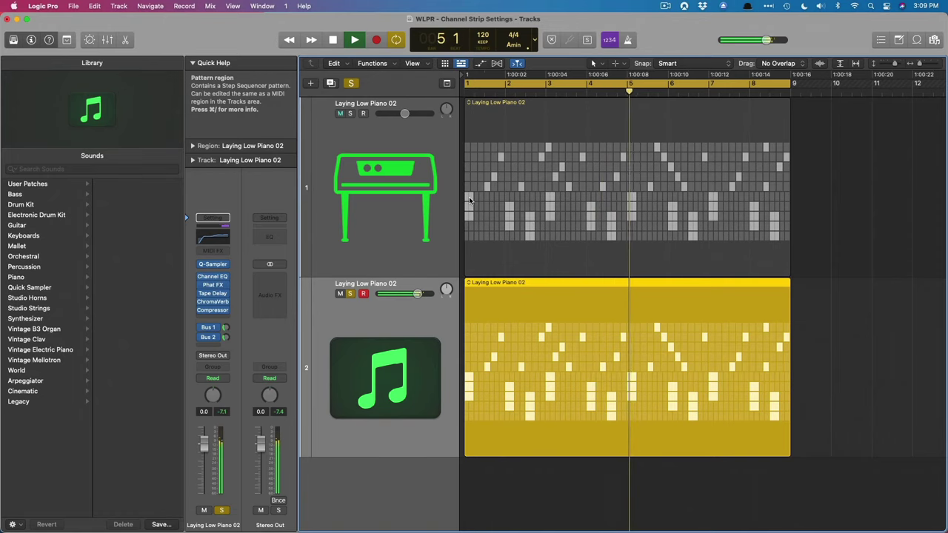
pyautogui.press('space')
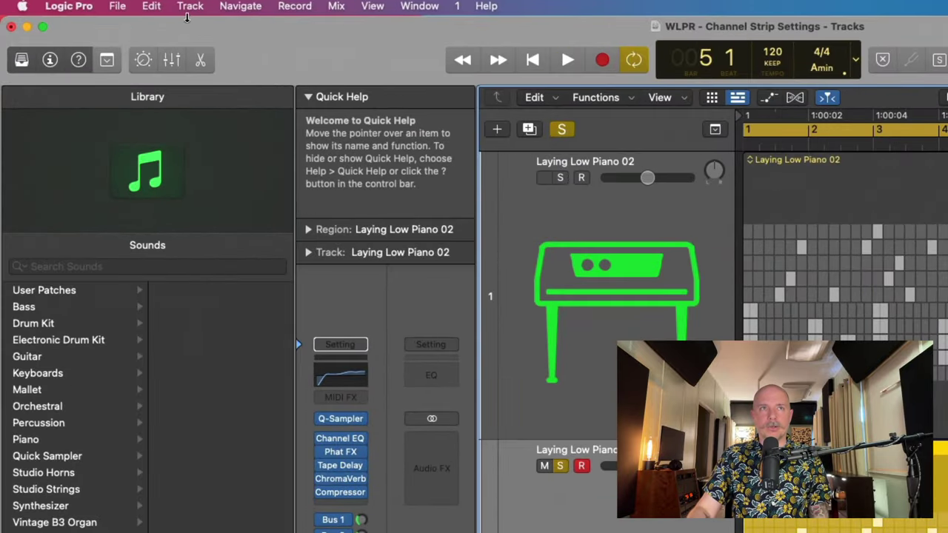
pyautogui.click(152, 6)
pyautogui.click(162, 63)
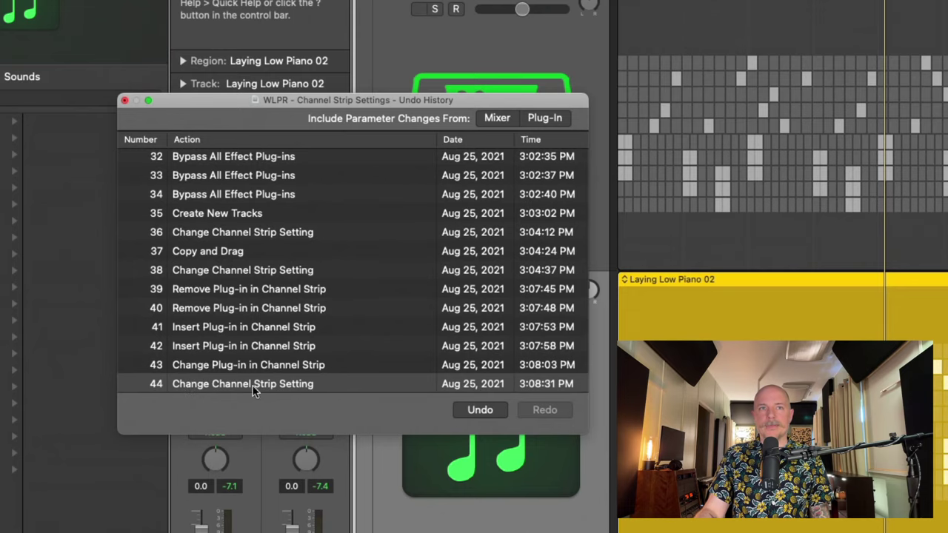
pyautogui.click(126, 102)
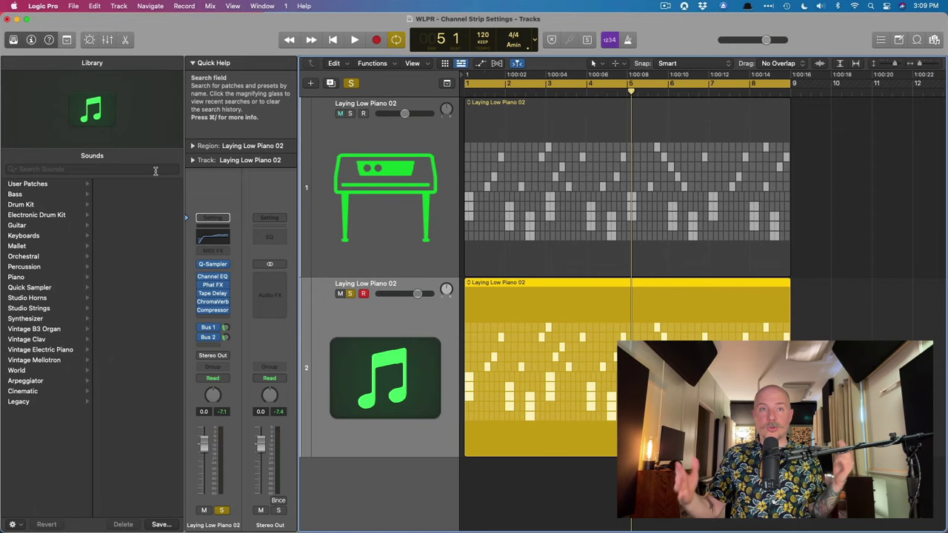
pyautogui.click(213, 218)
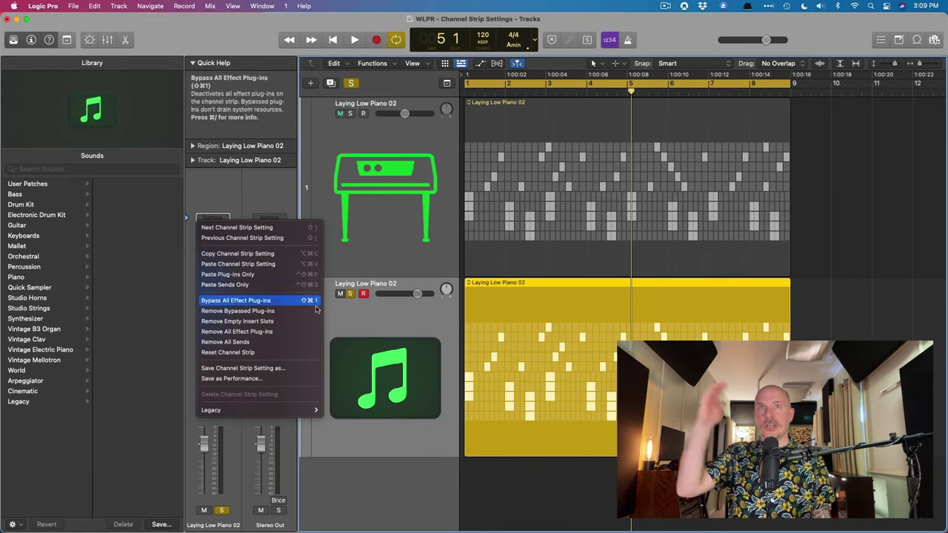
pyautogui.click(376, 327)
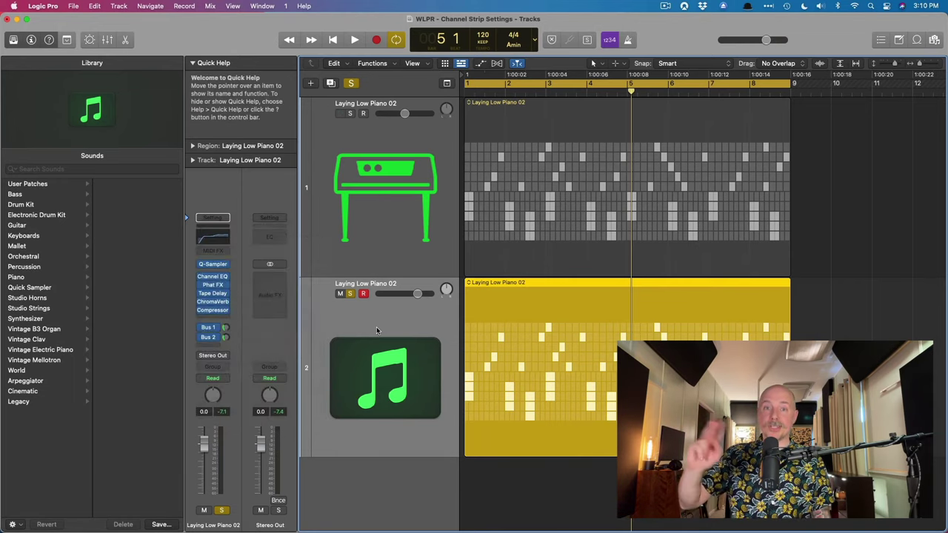